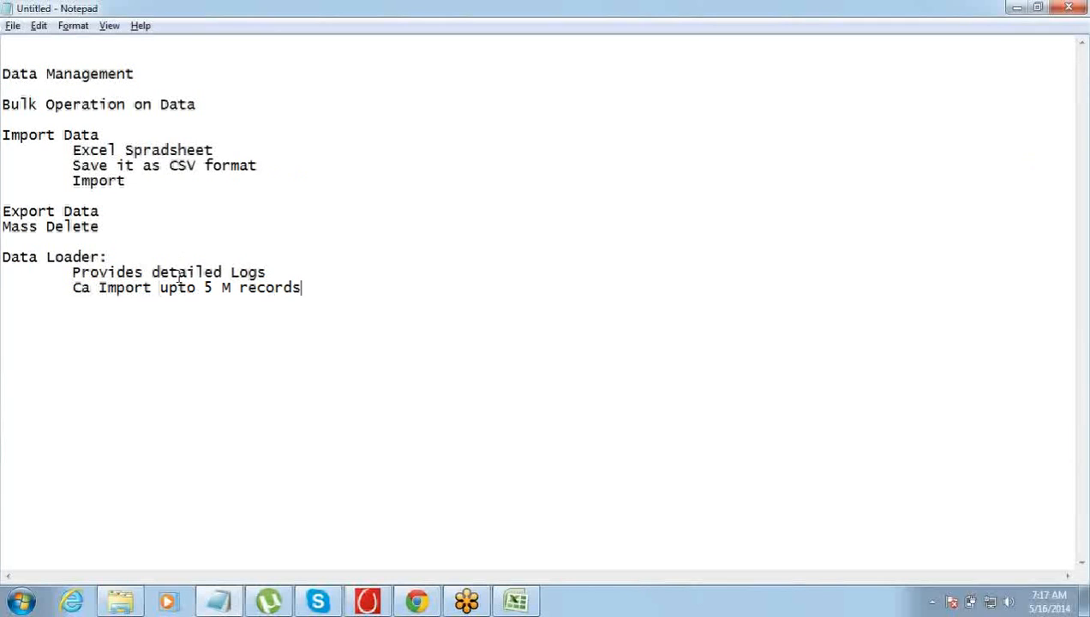
In the Data Loader notes, correct "Ca" to "Can" and add the line "It is faster in processing".
click(418, 602)
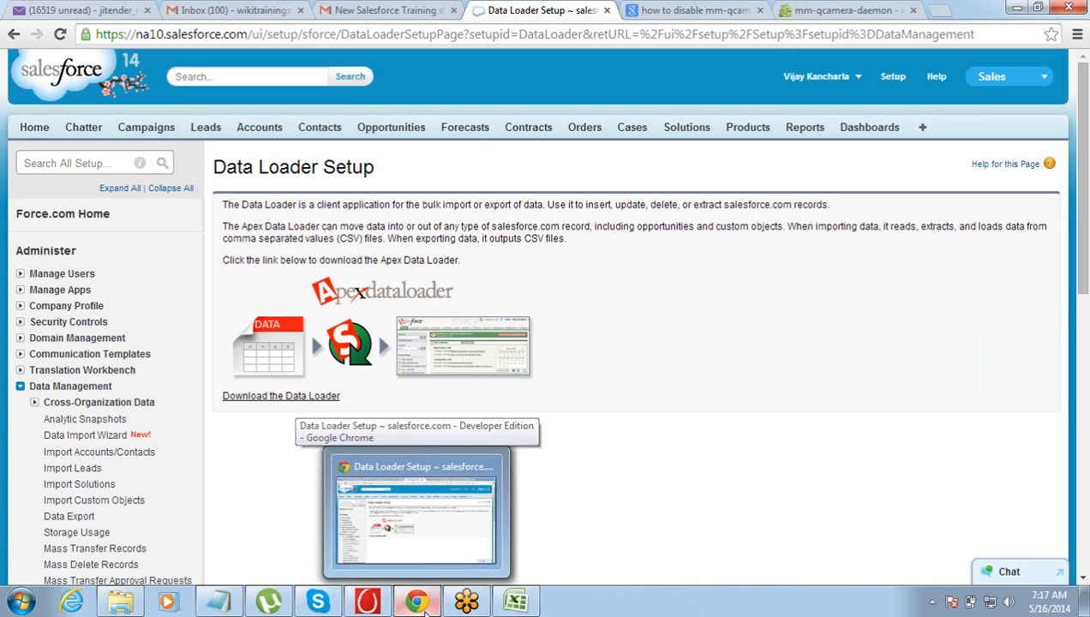
mouse_move(218, 604)
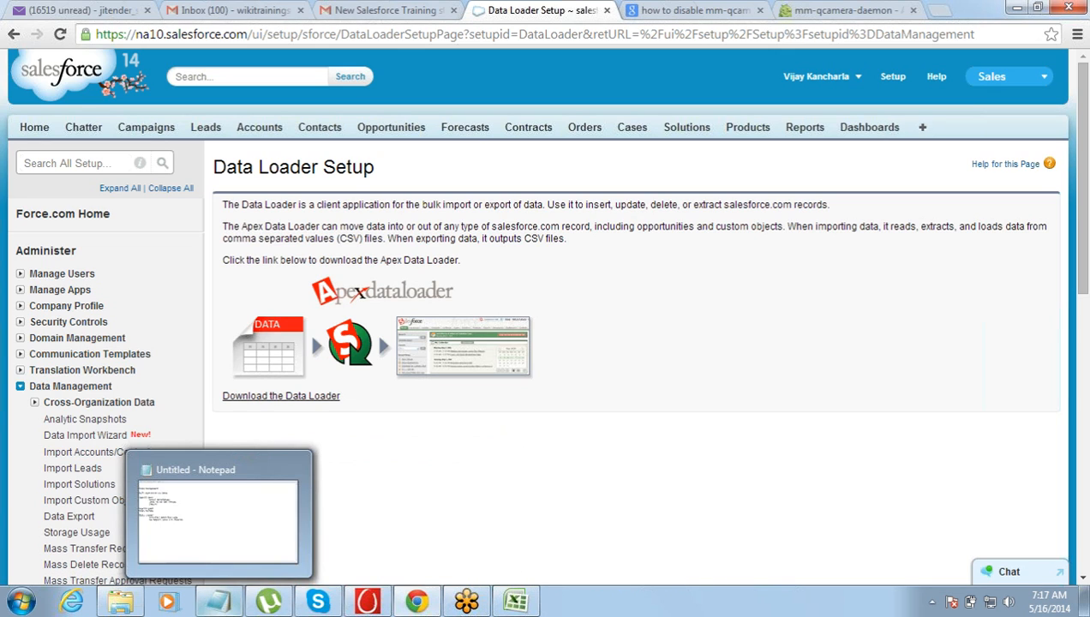
click(221, 604)
drag(321, 285, 74, 296)
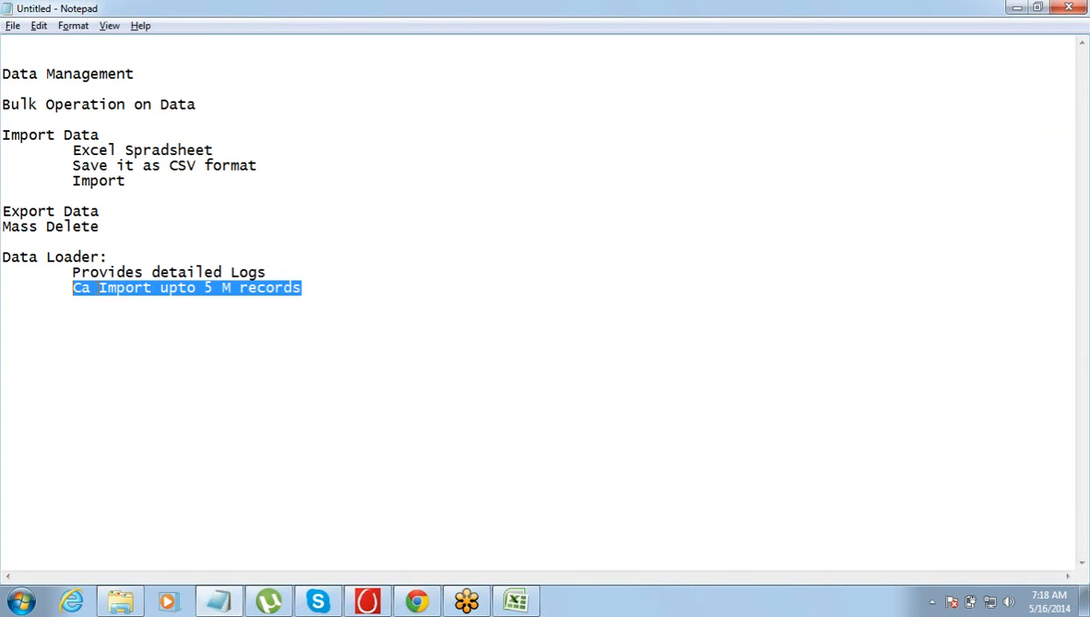
click(99, 288)
key(Left)
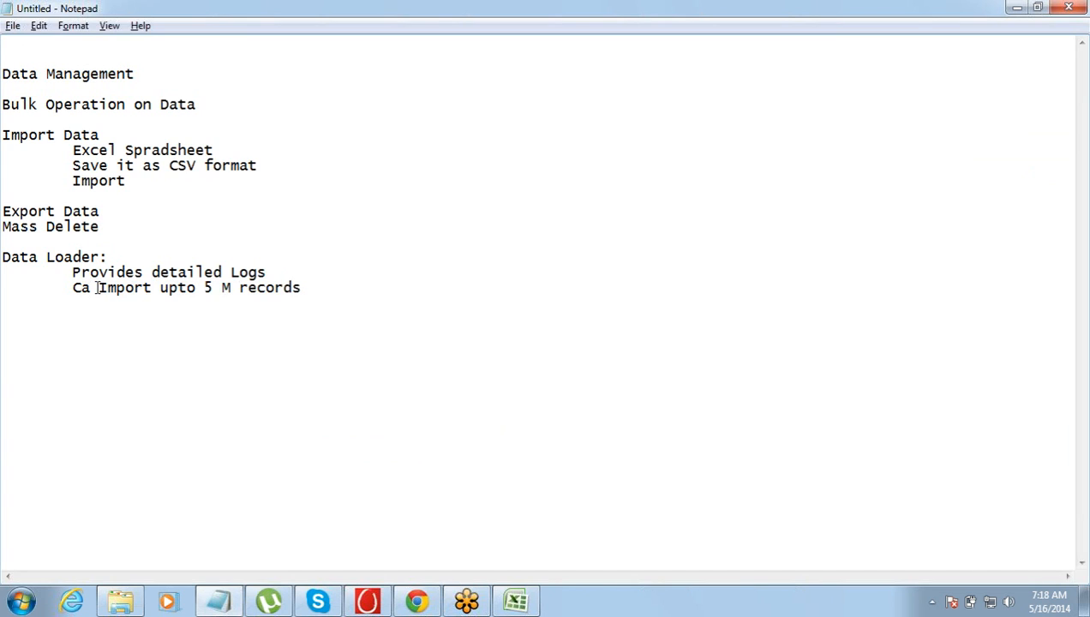
text(n)
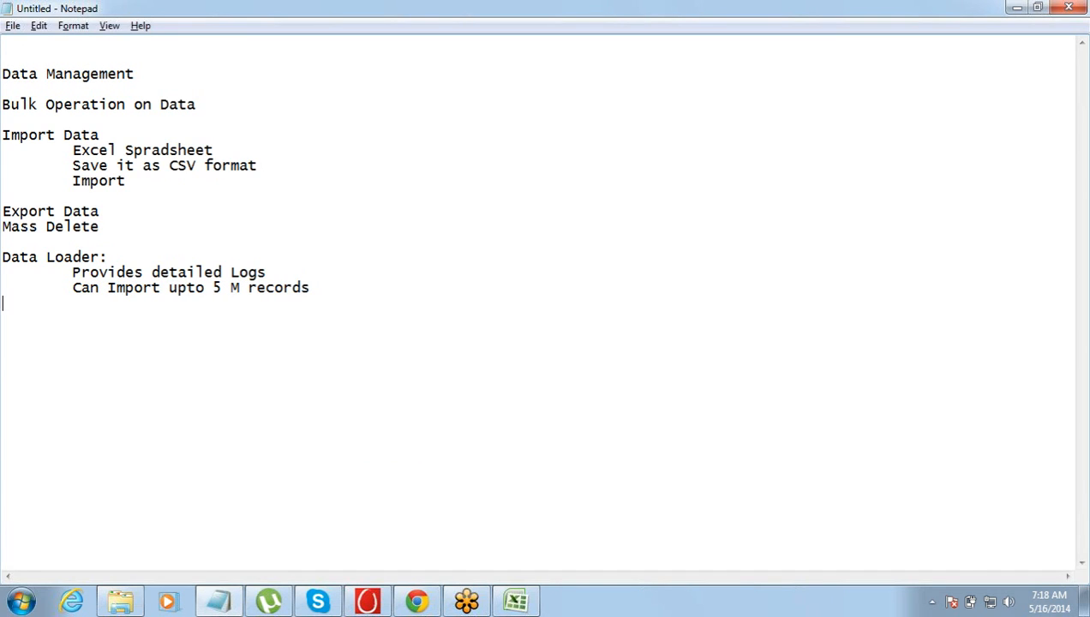
text(It is faster in p)
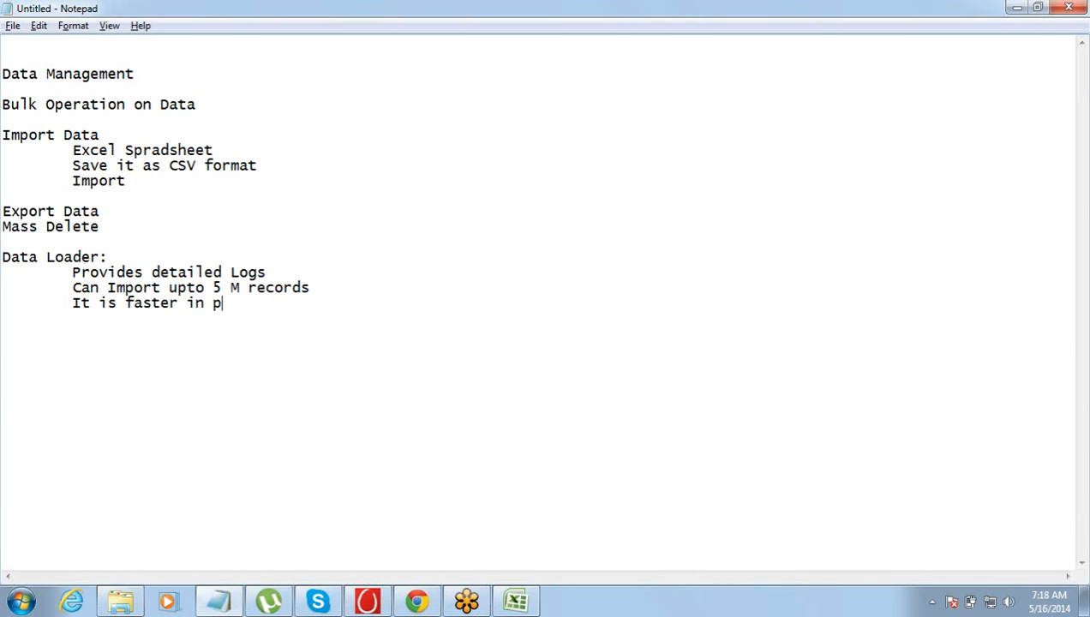
text(rocessing)
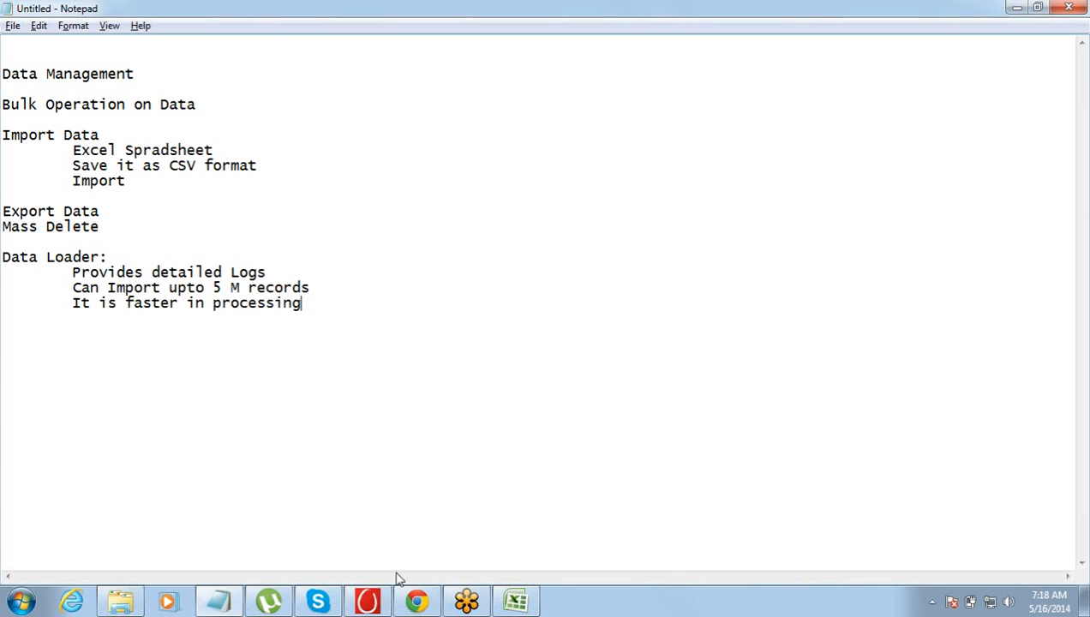
Add the line "Can IMport Opps, Cases, Campaigns" at the end of the Data Loader notes in Notepad.
click(413, 600)
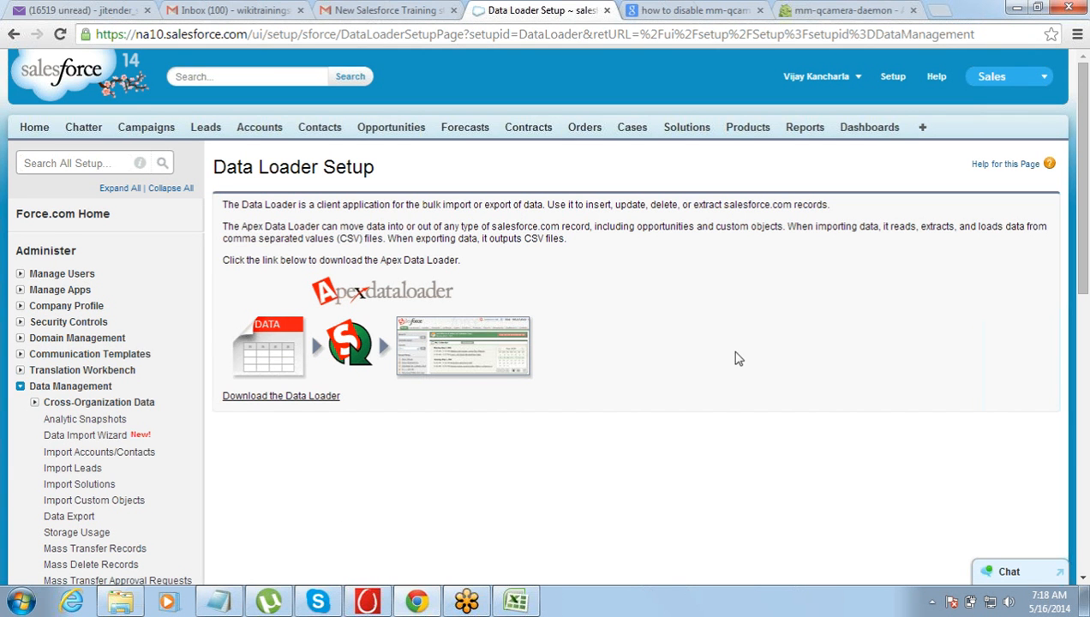
scroll(1080, 579, down, 3)
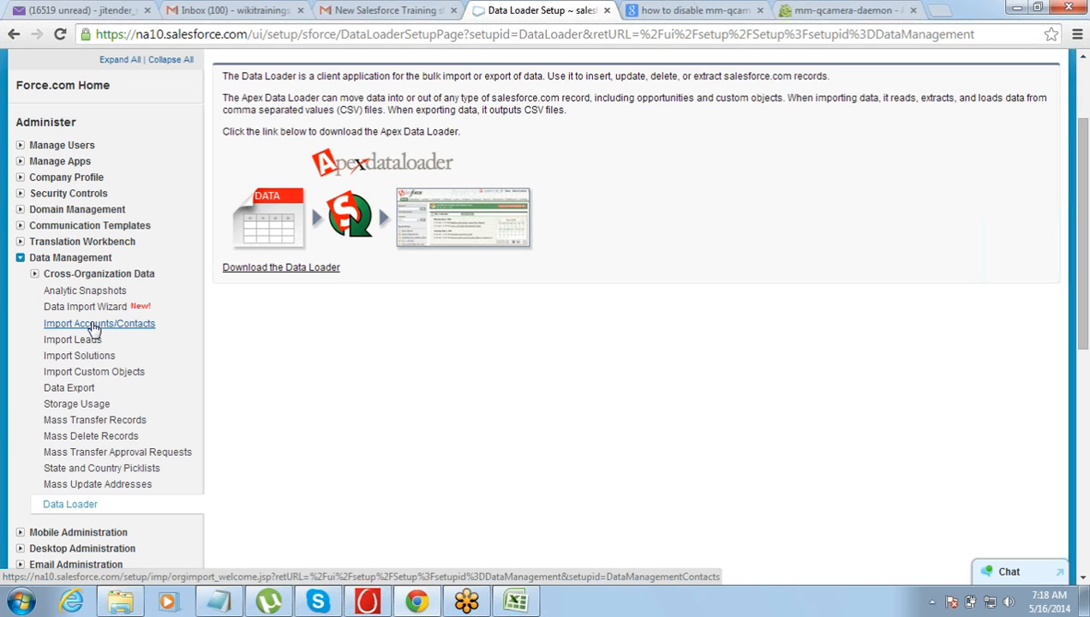
click(218, 604)
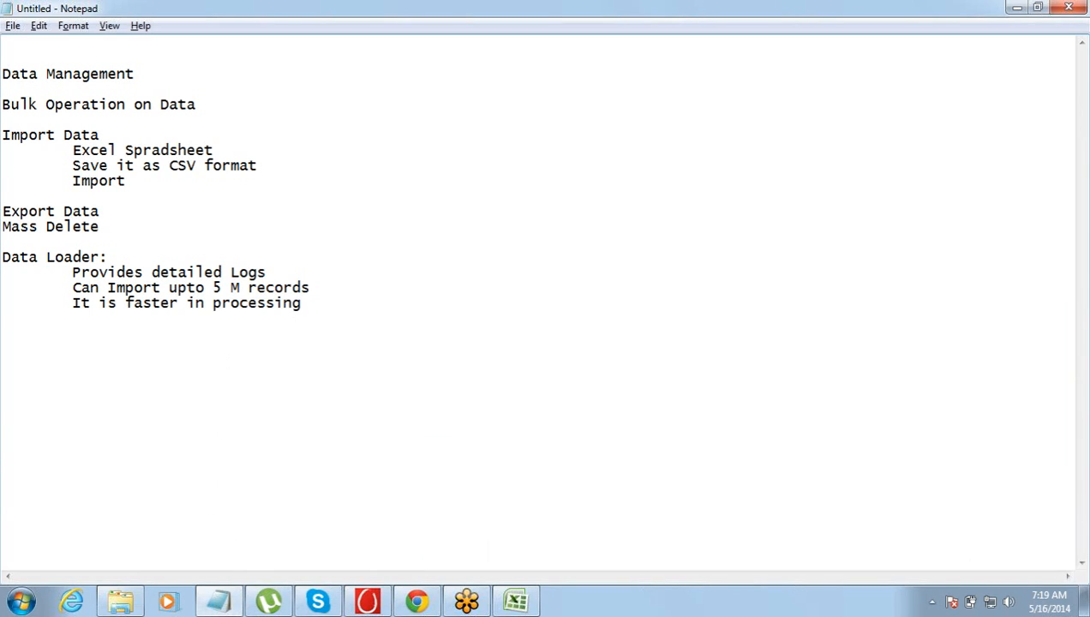
text(Can IMport Co)
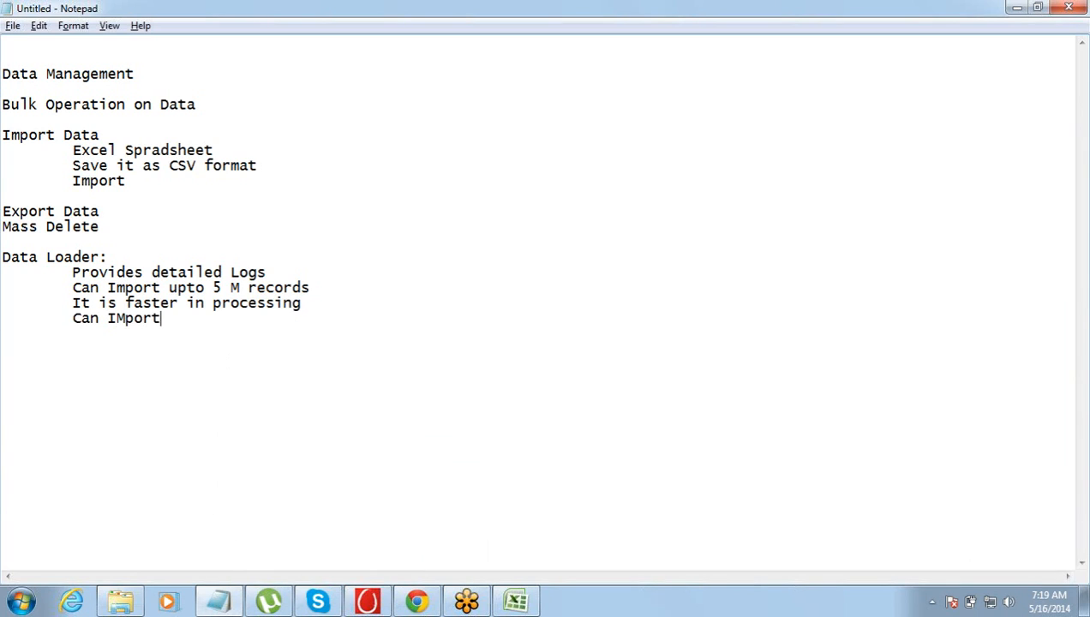
key(BackSpace)
key(BackSpace)
text(Opps, Cases, Cm)
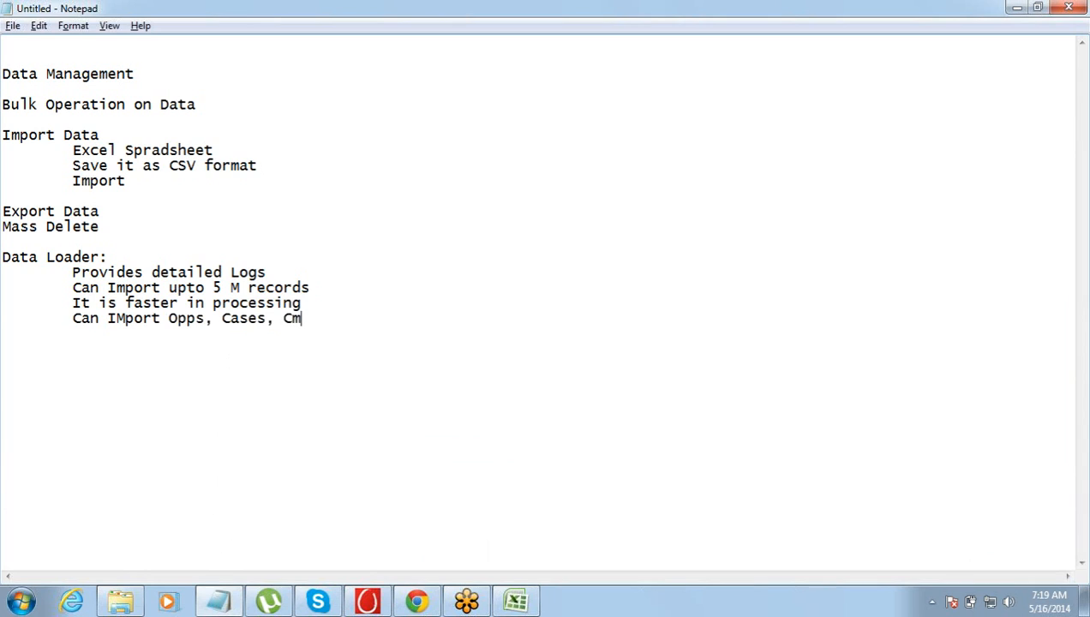
text(apaigns)
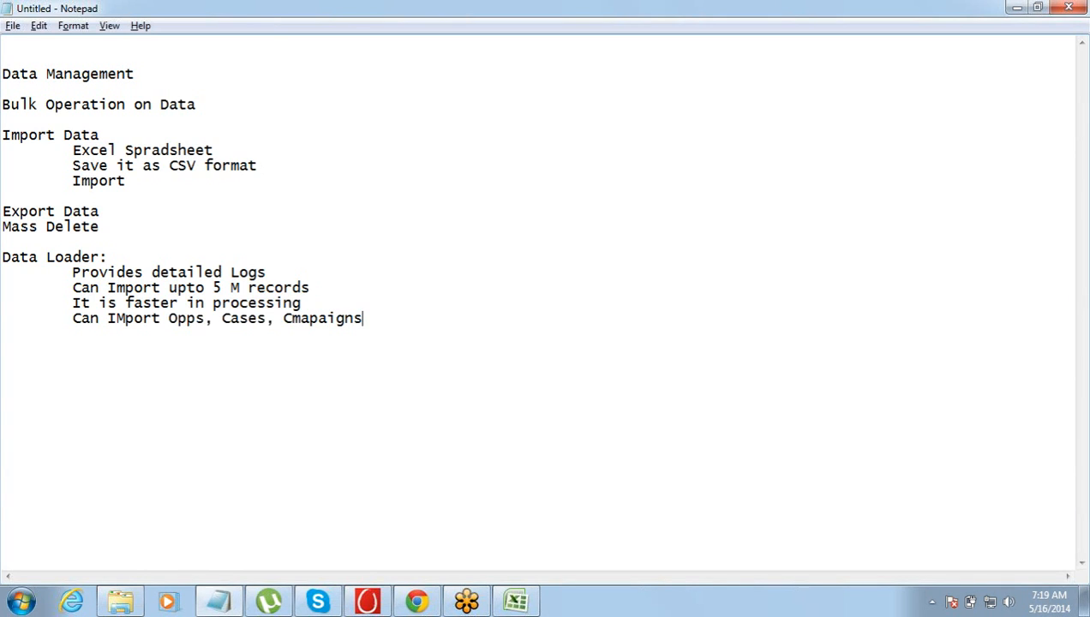
drag(309, 318, 293, 317)
text(am)
click(376, 325)
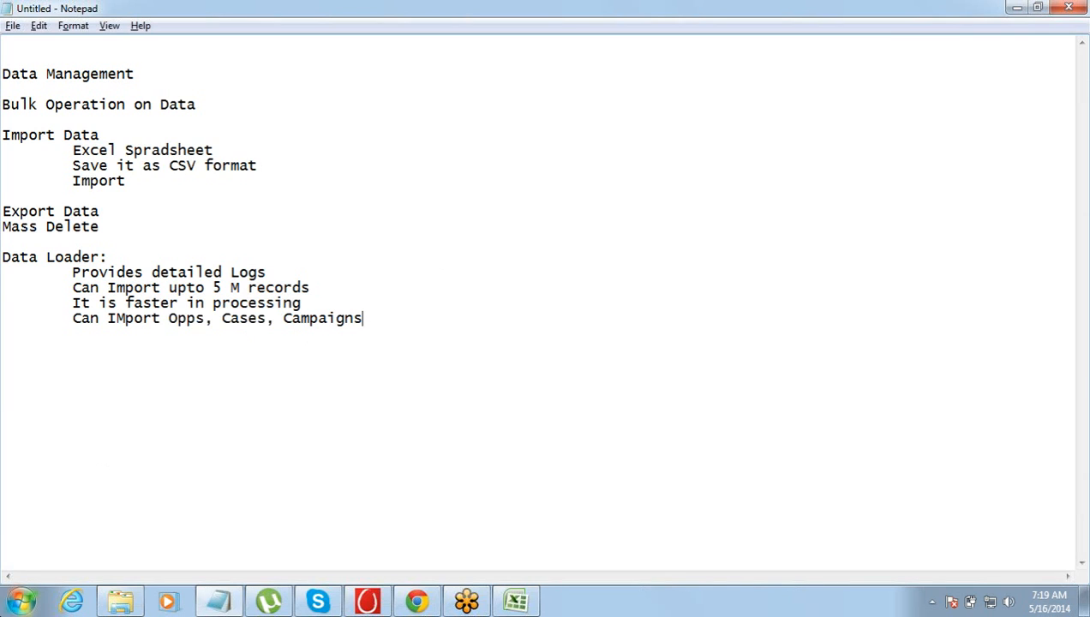
Switch to Data Loader by launching it from the installed programs, and start an Insert operation.
click(21, 603)
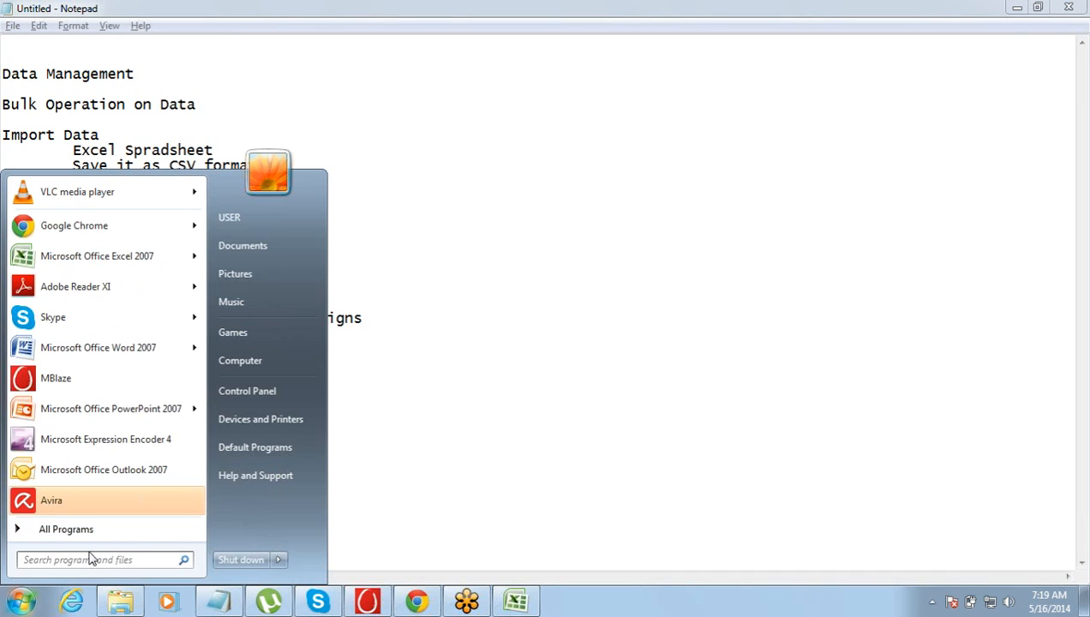
text(dT)
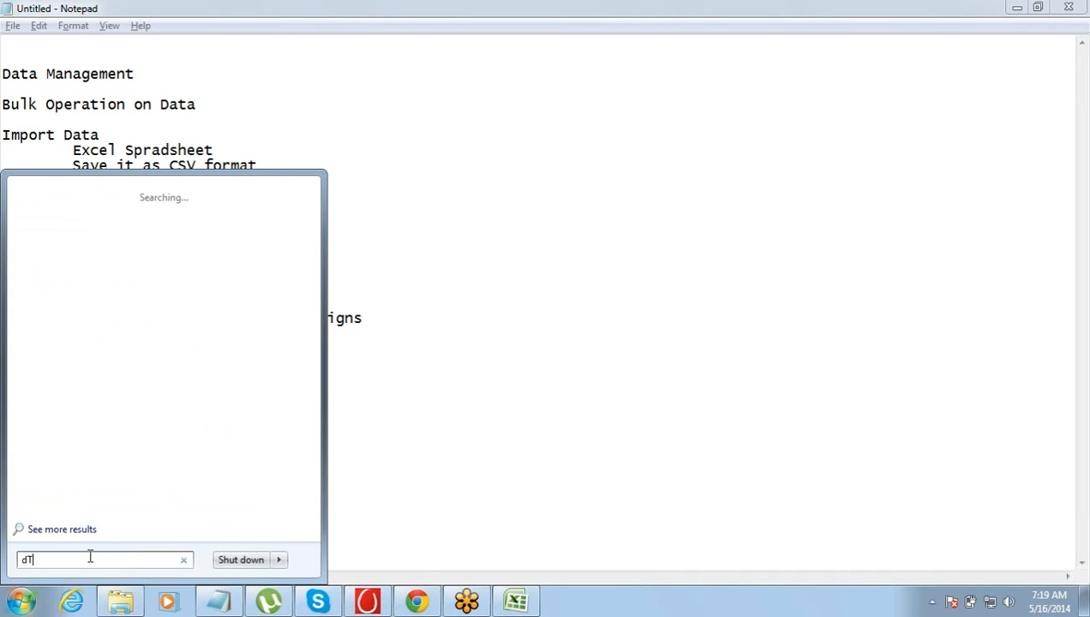
key(BackSpace)
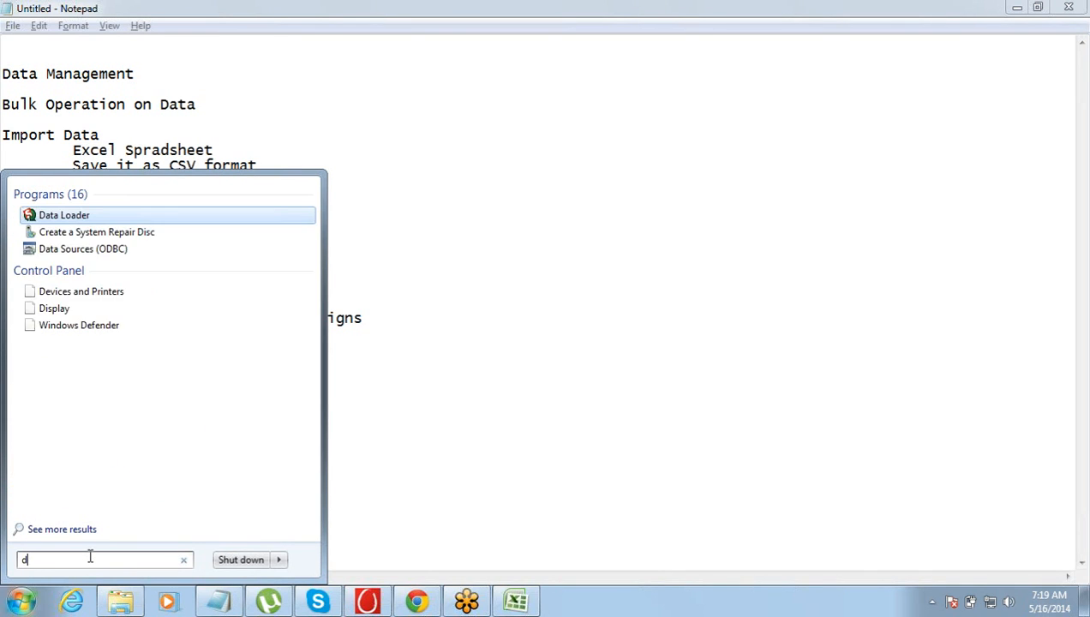
click(75, 217)
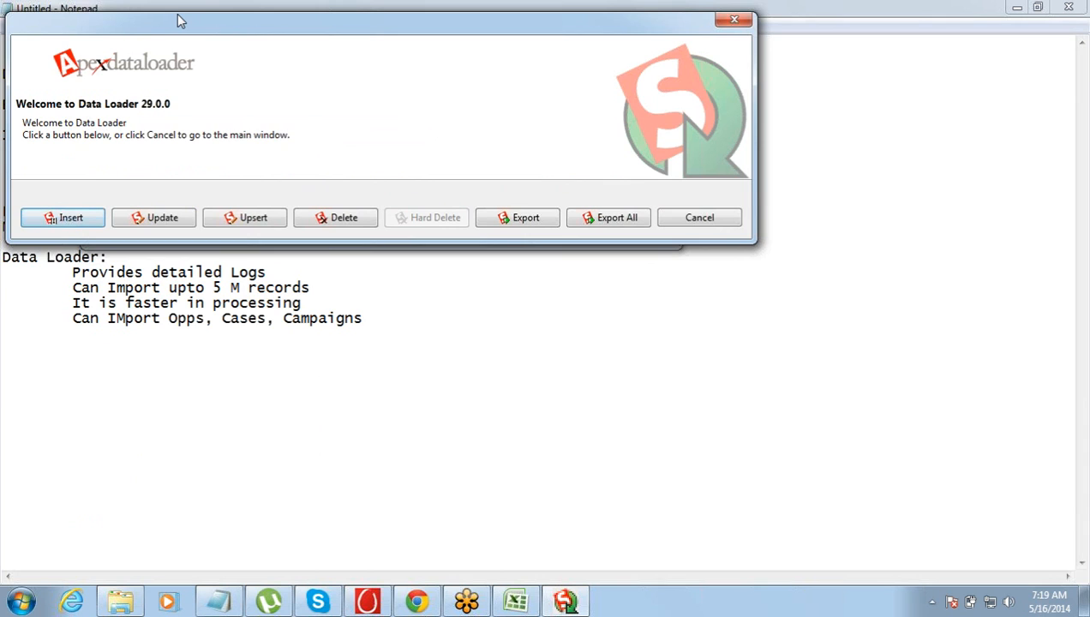
drag(180, 24, 280, 107)
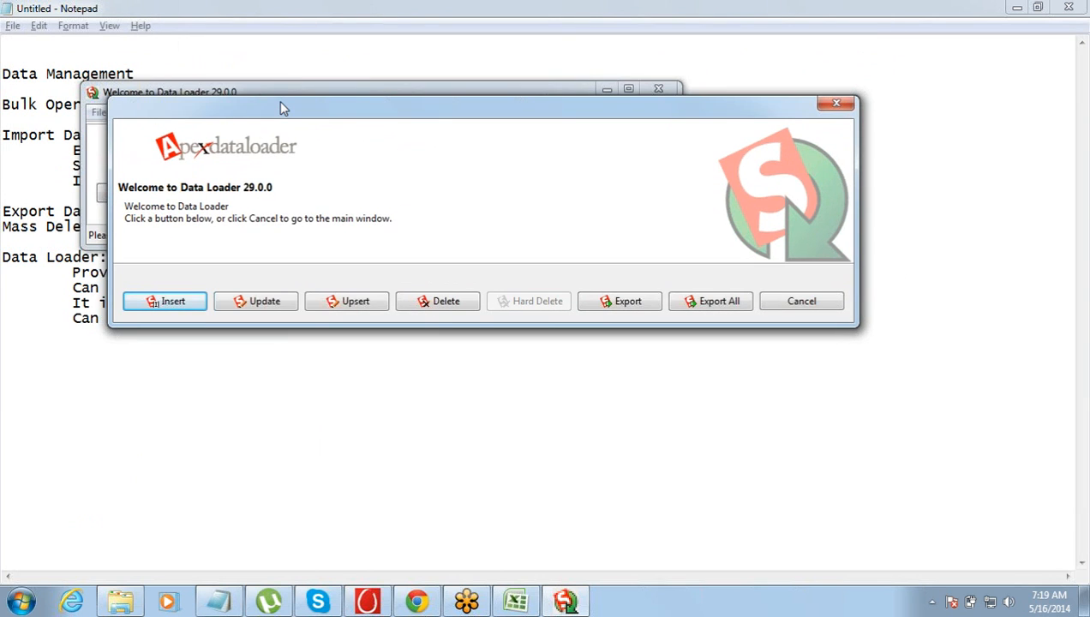
click(171, 301)
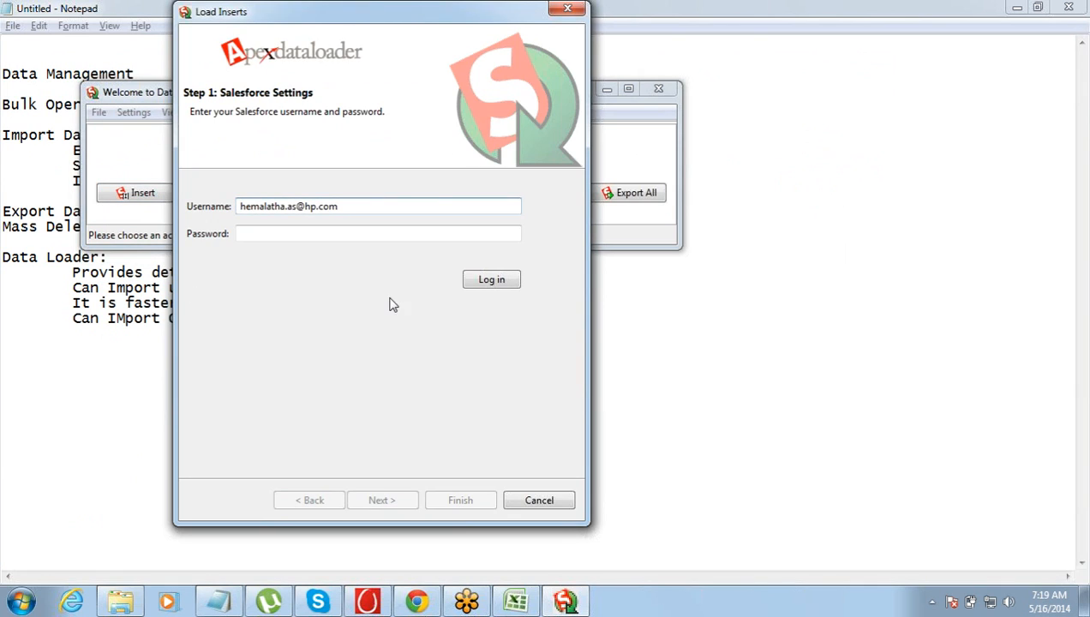
drag(469, 18, 537, 40)
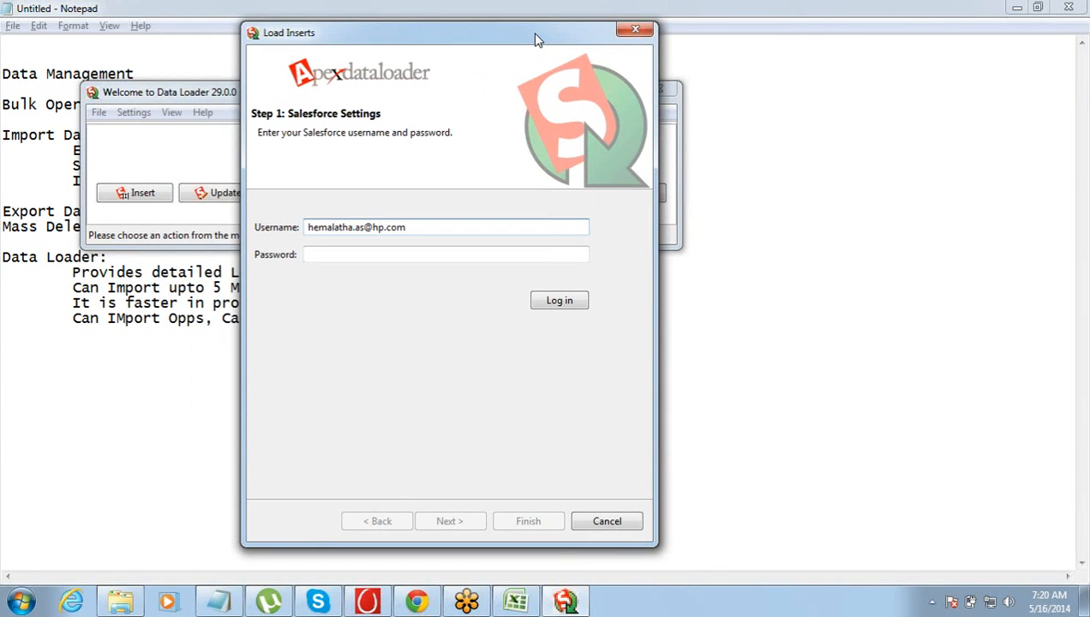
Replace the prefilled username in the Load Inserts login with the Salesforce account's username.
drag(424, 228, 302, 229)
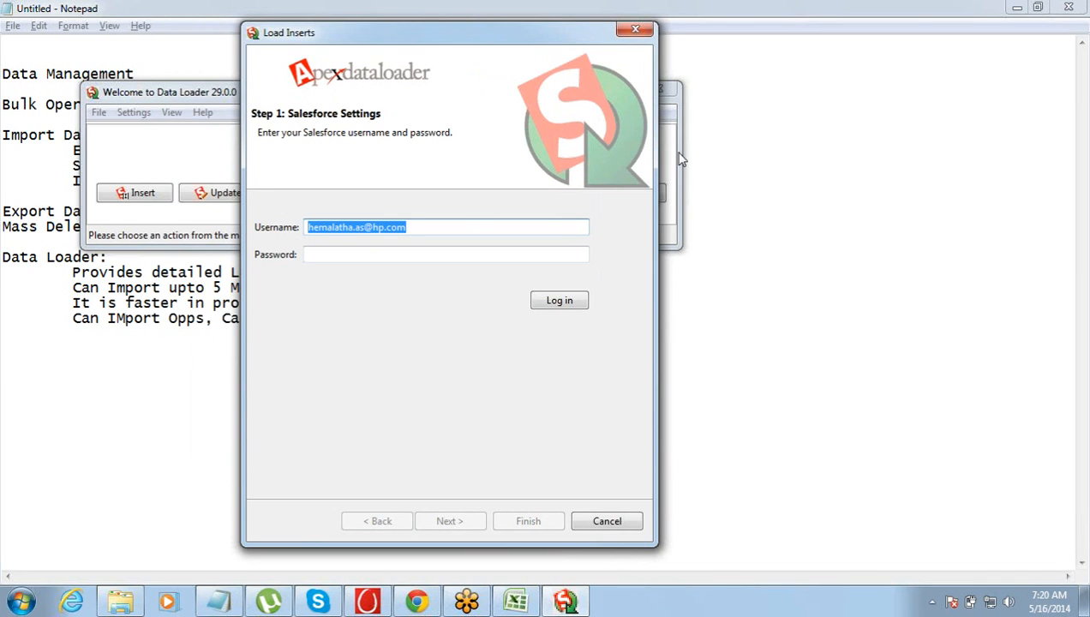
click(1081, 154)
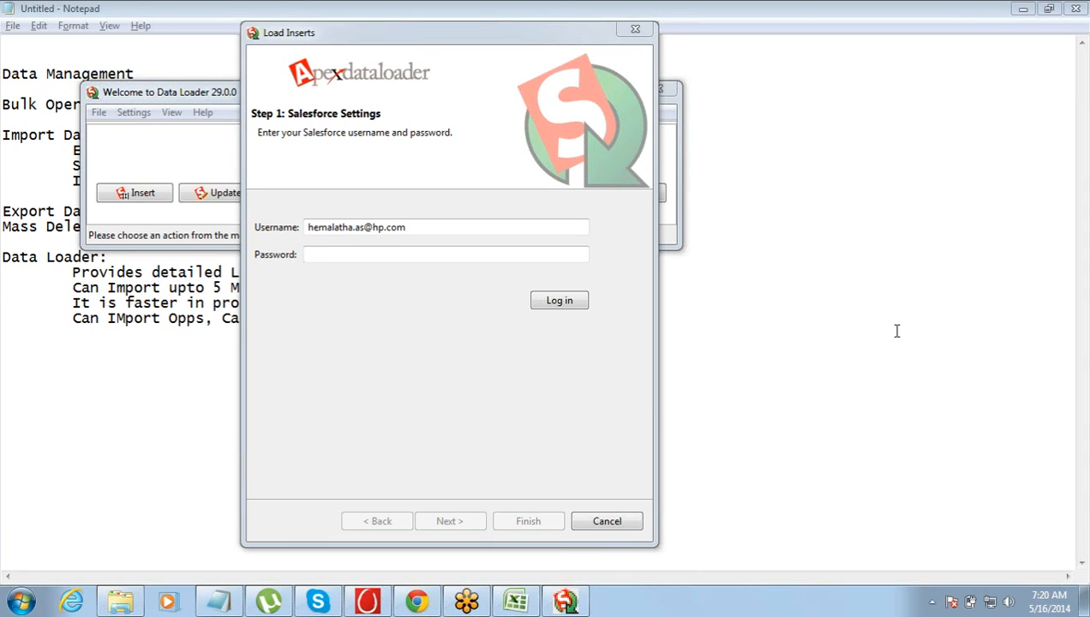
click(467, 227)
click(467, 226)
key(ctrl+a)
key(ctrl+v)
key(Tab)
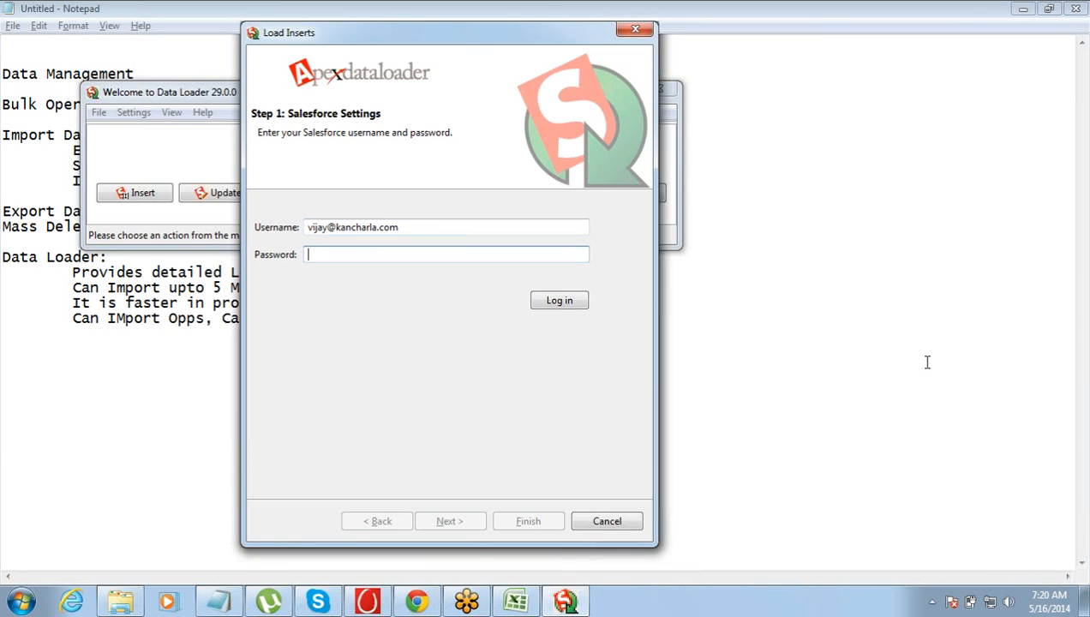
Enter the account password and try to log in to Salesforce.
click(936, 360)
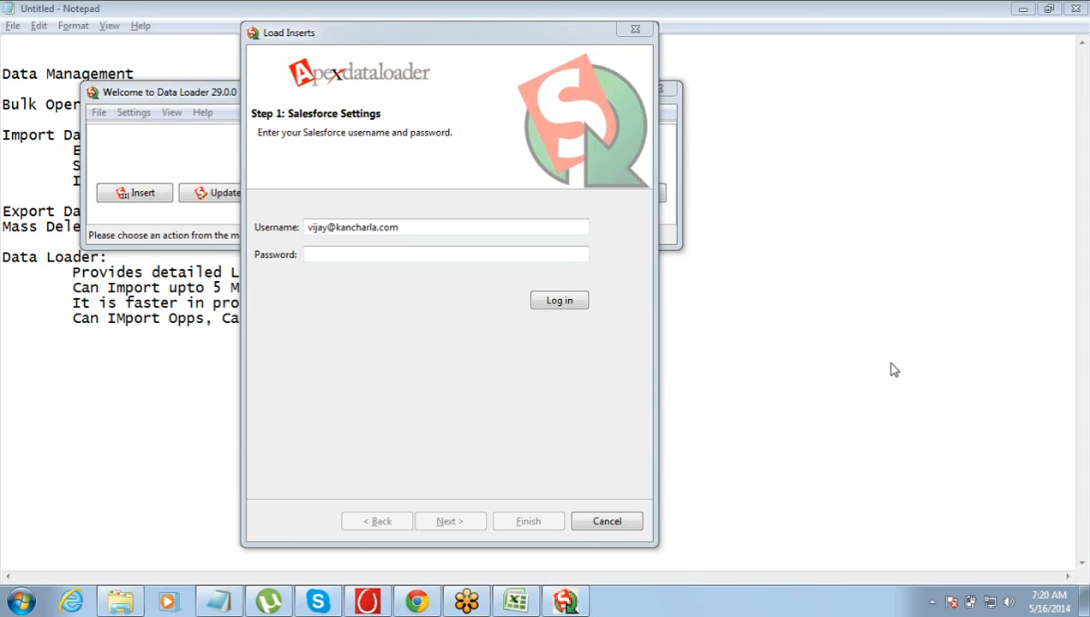
click(462, 253)
key(ctrl+v)
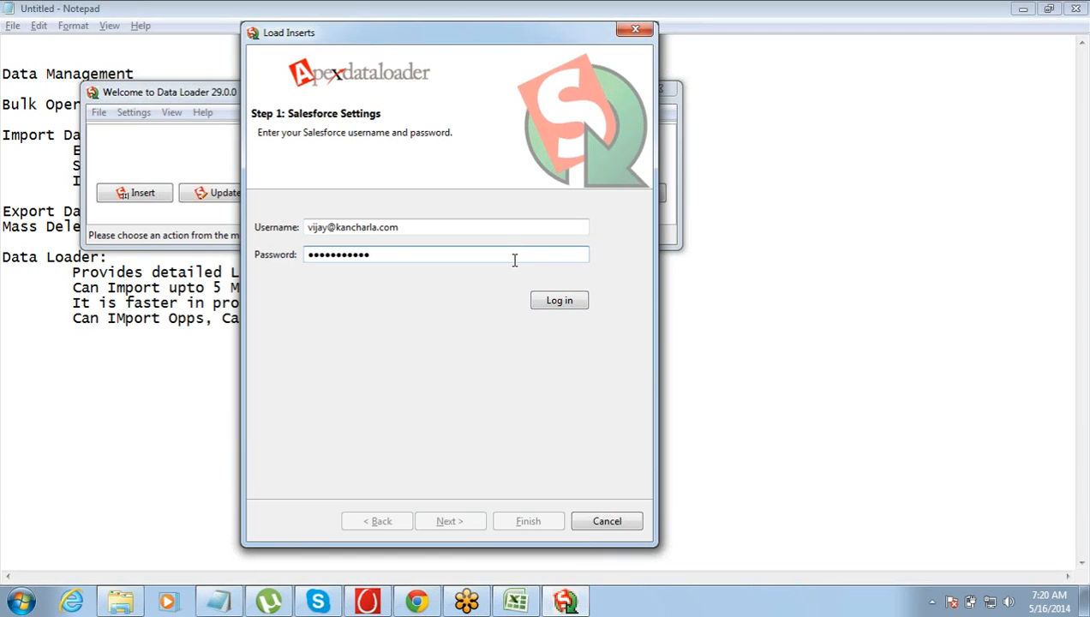
click(549, 299)
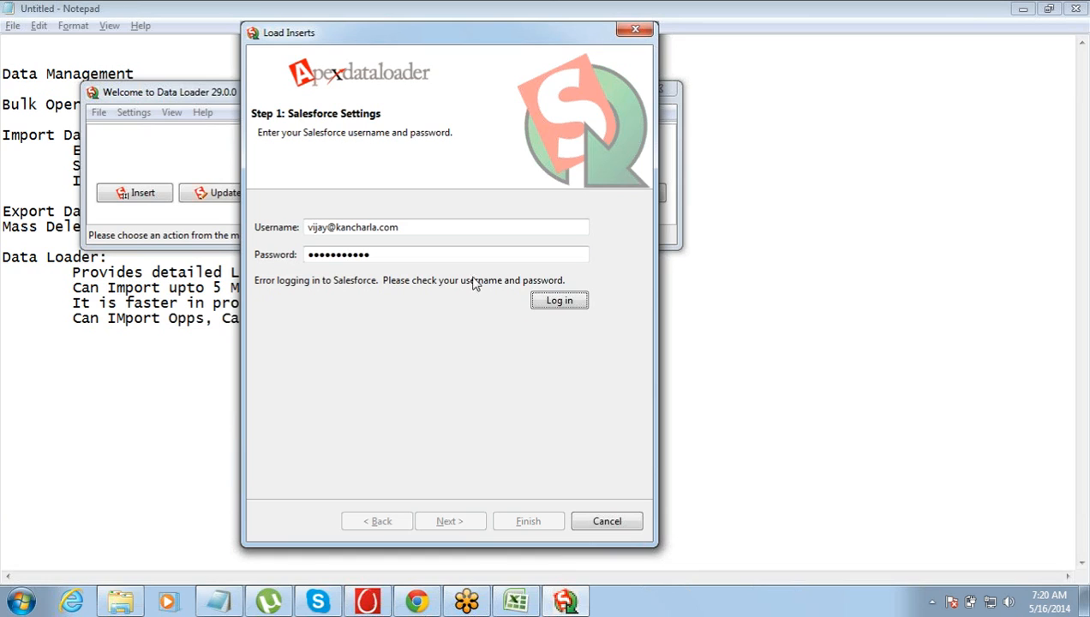
click(408, 228)
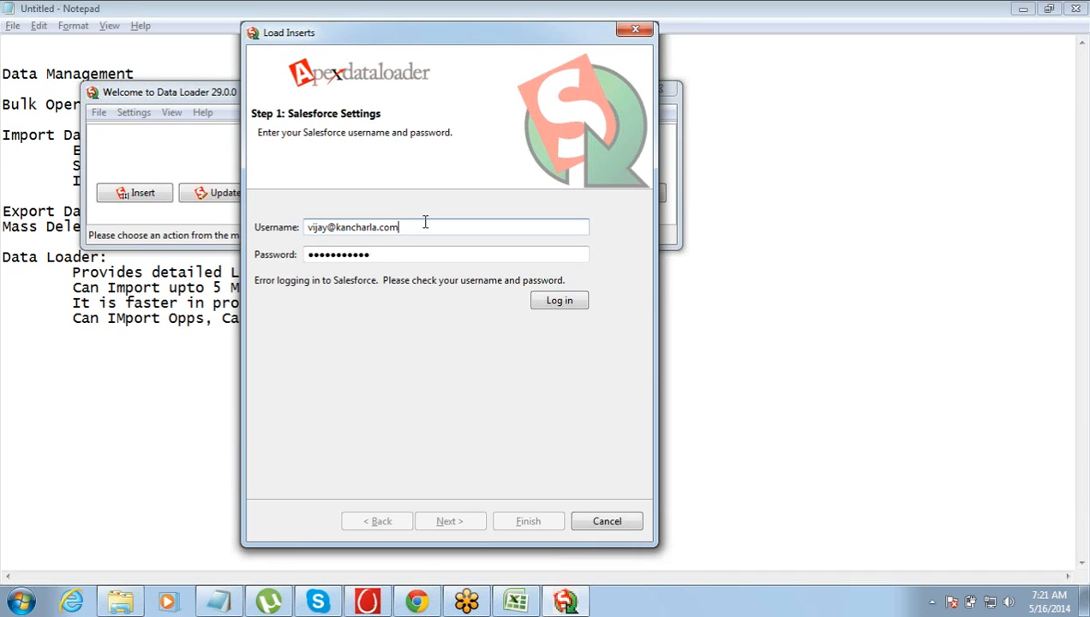
click(409, 254)
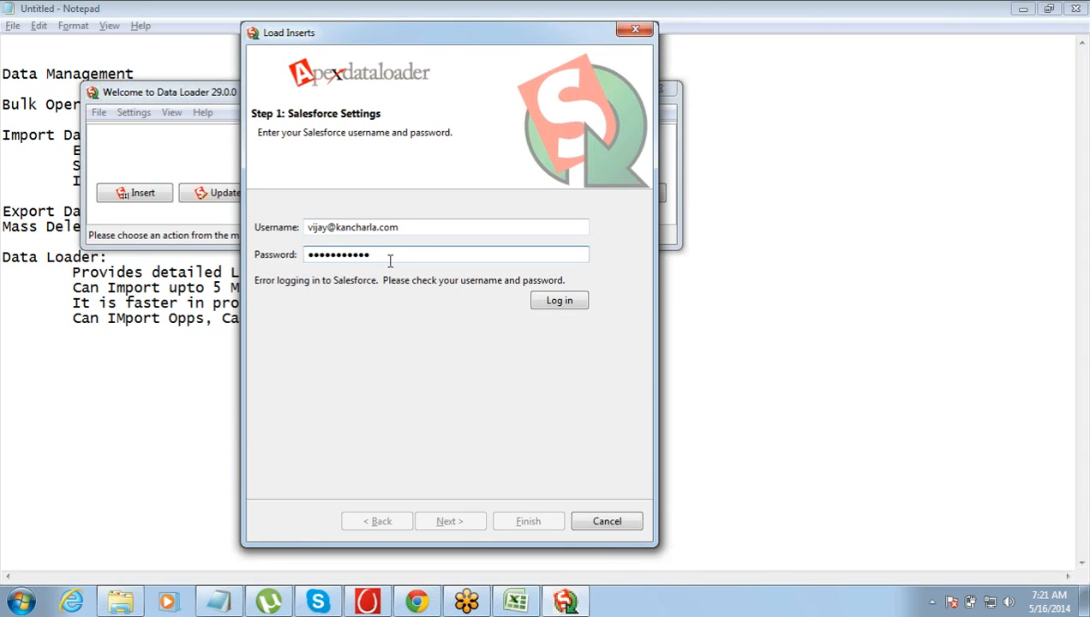
Switch to Salesforce in Chrome and open the Reset My Security Token page in the personal settings.
click(426, 605)
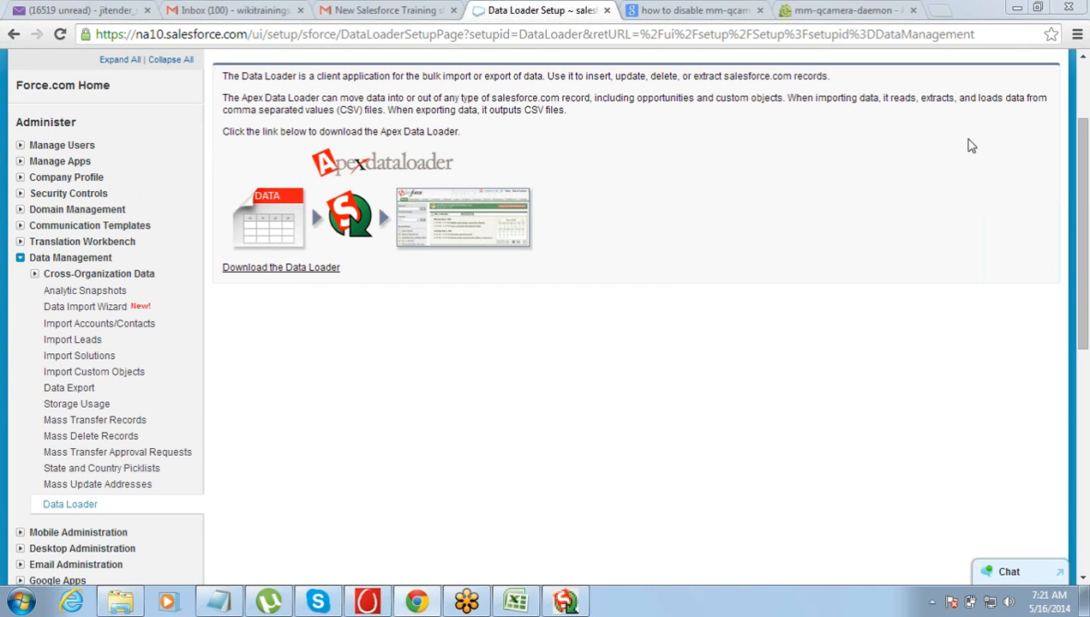
click(1083, 55)
click(1082, 55)
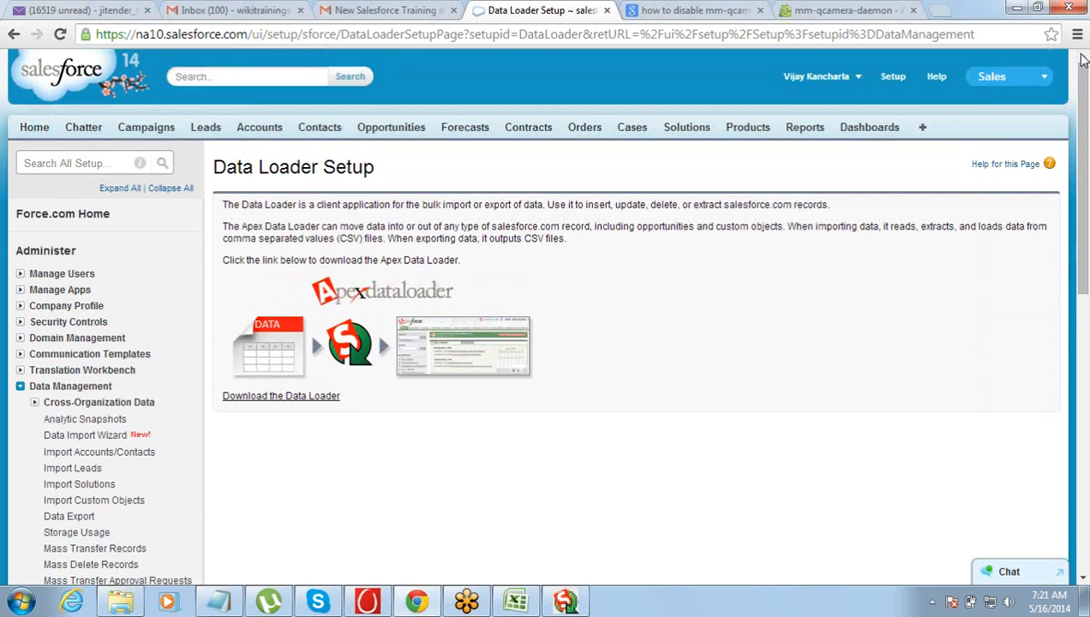
click(853, 79)
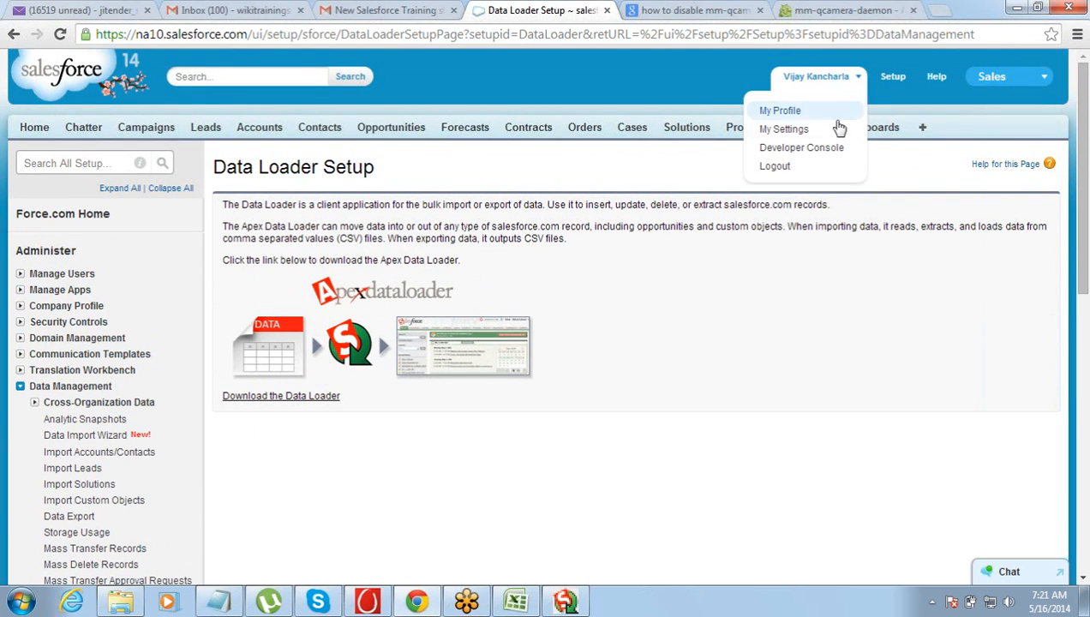
click(833, 138)
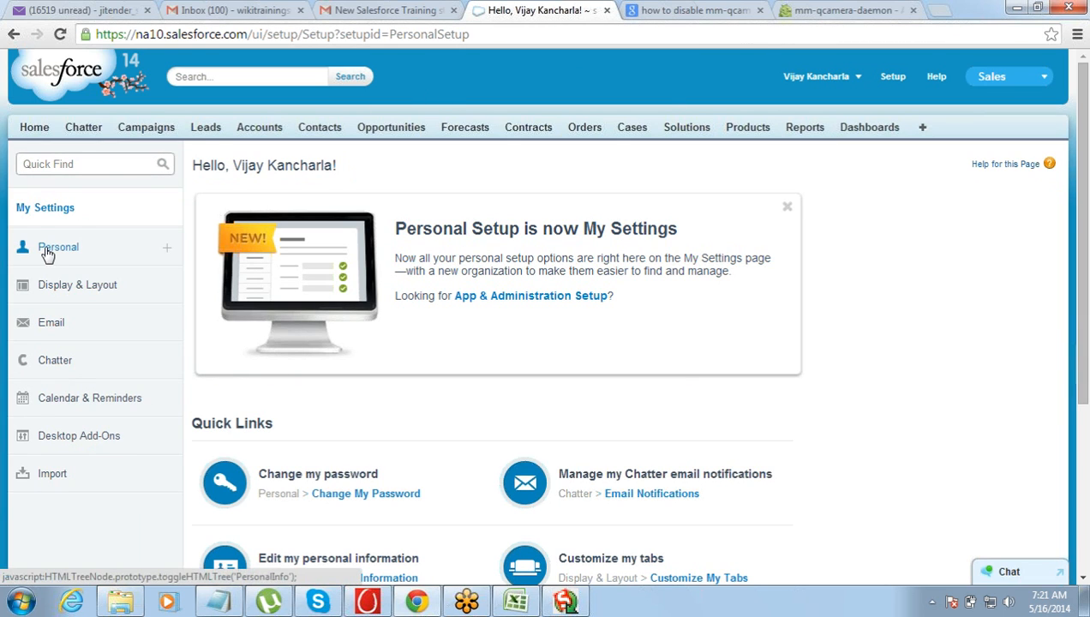
click(48, 253)
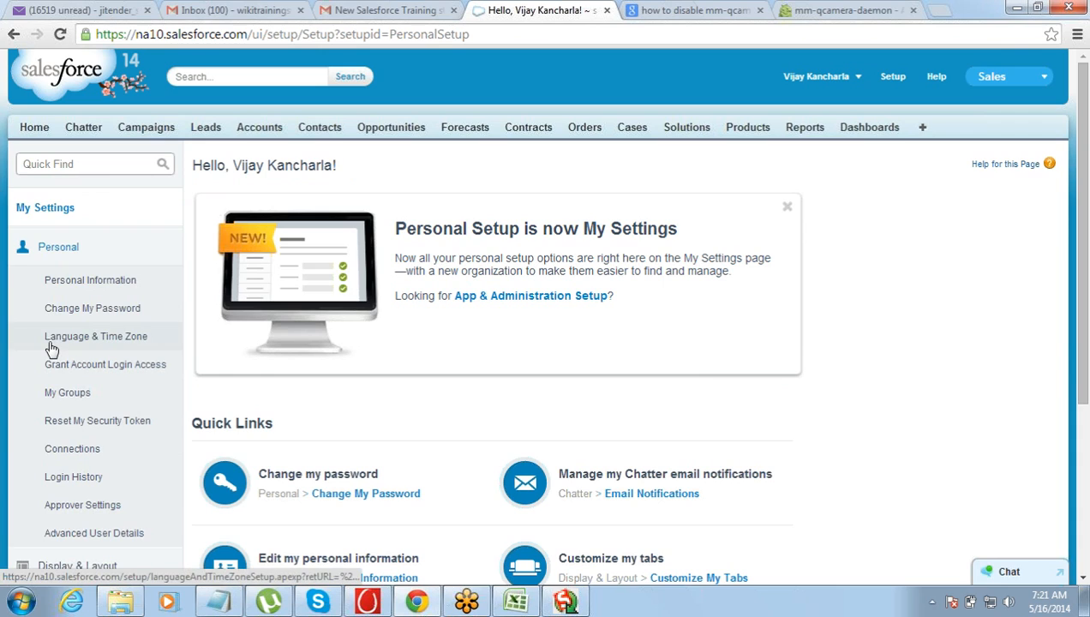
click(48, 429)
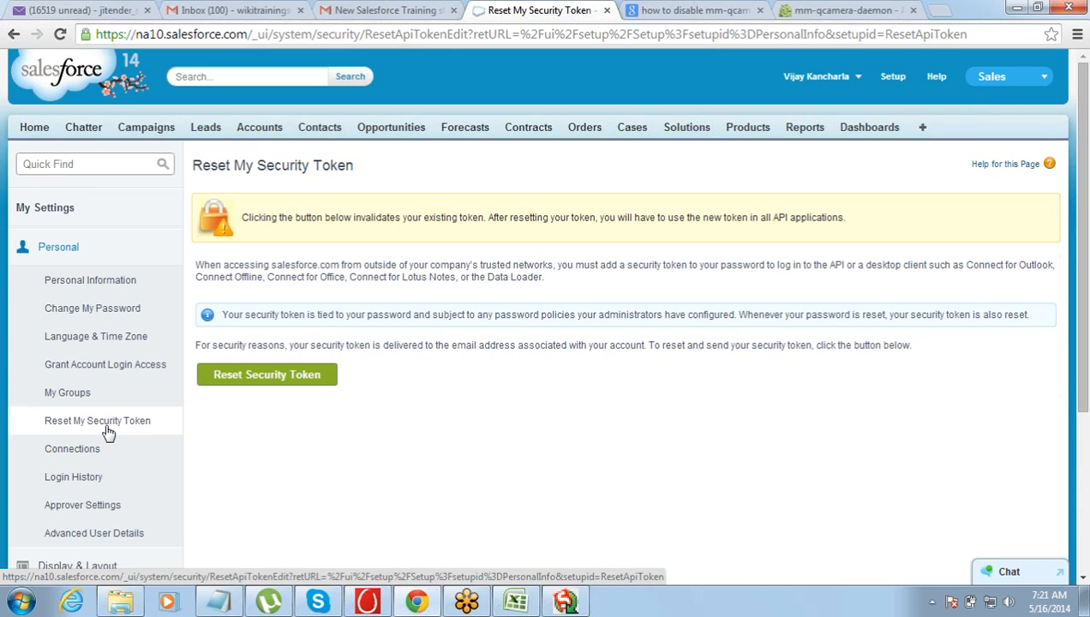
Reset the Salesforce security token and review how the new token must be combined with the password.
click(267, 385)
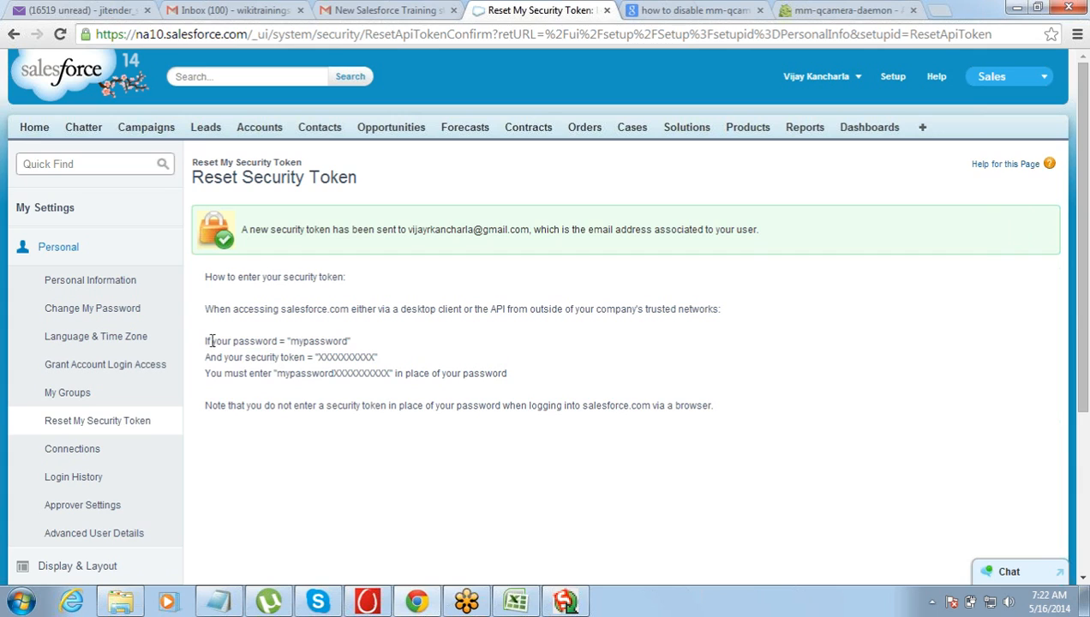
double_click(306, 343)
double_click(348, 358)
drag(276, 373, 391, 375)
Switch to Notepad and paste the new security token below the Data Loader notes.
click(564, 601)
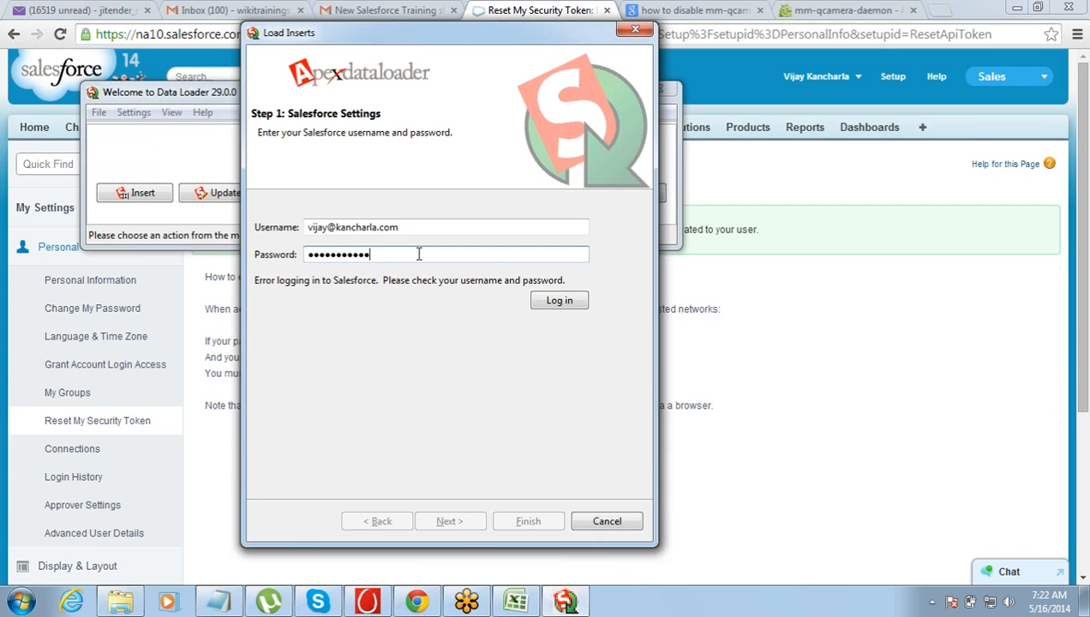
click(1075, 148)
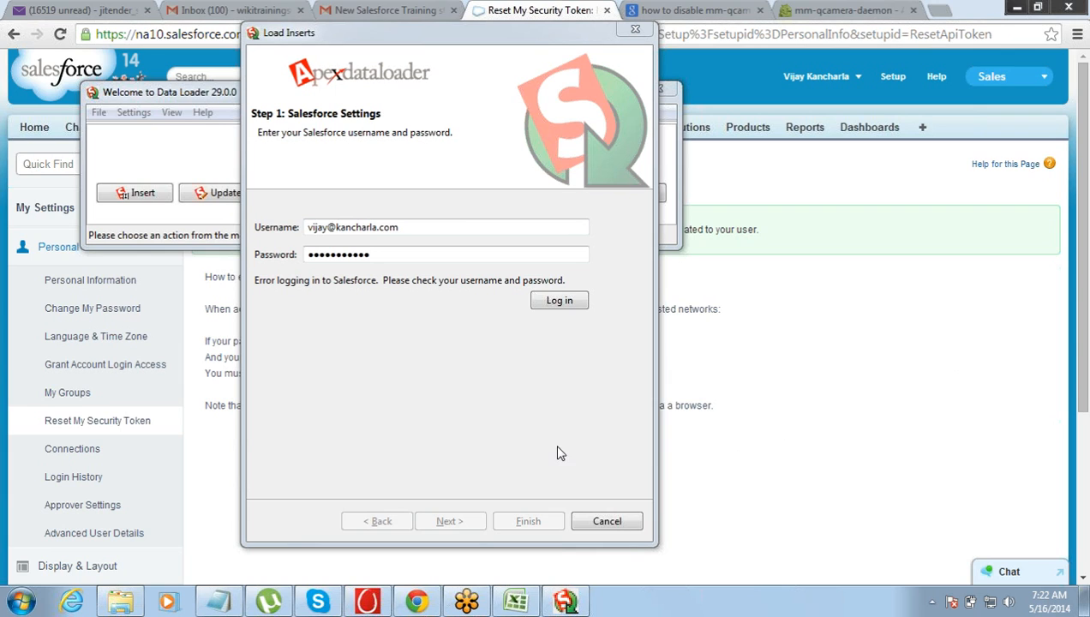
click(218, 605)
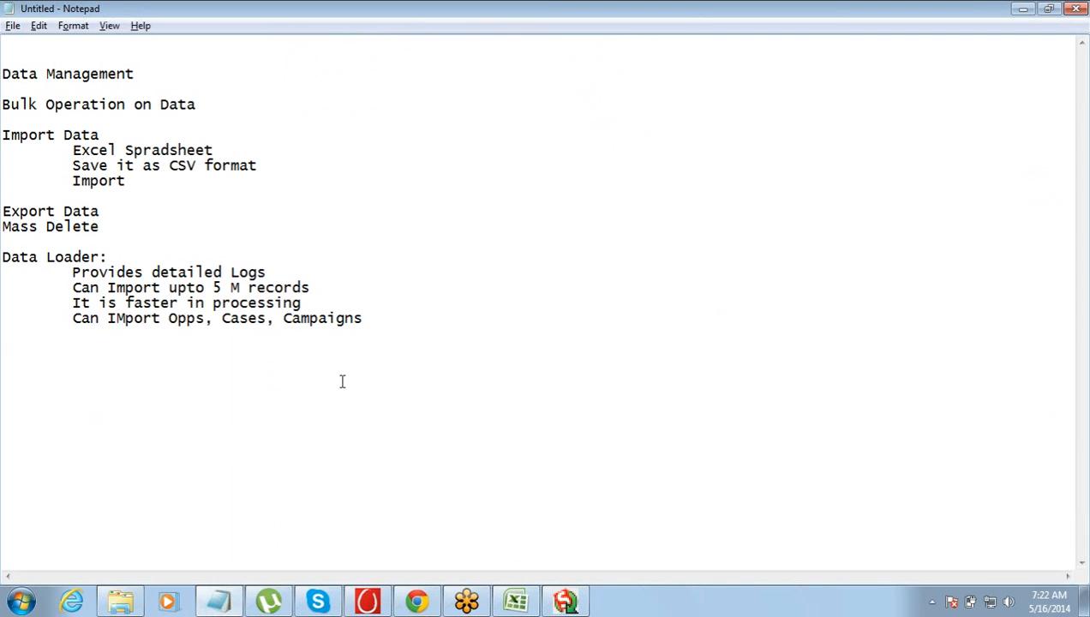
key(Return)
key(Return)
key(Return)
key(ctrl+v)
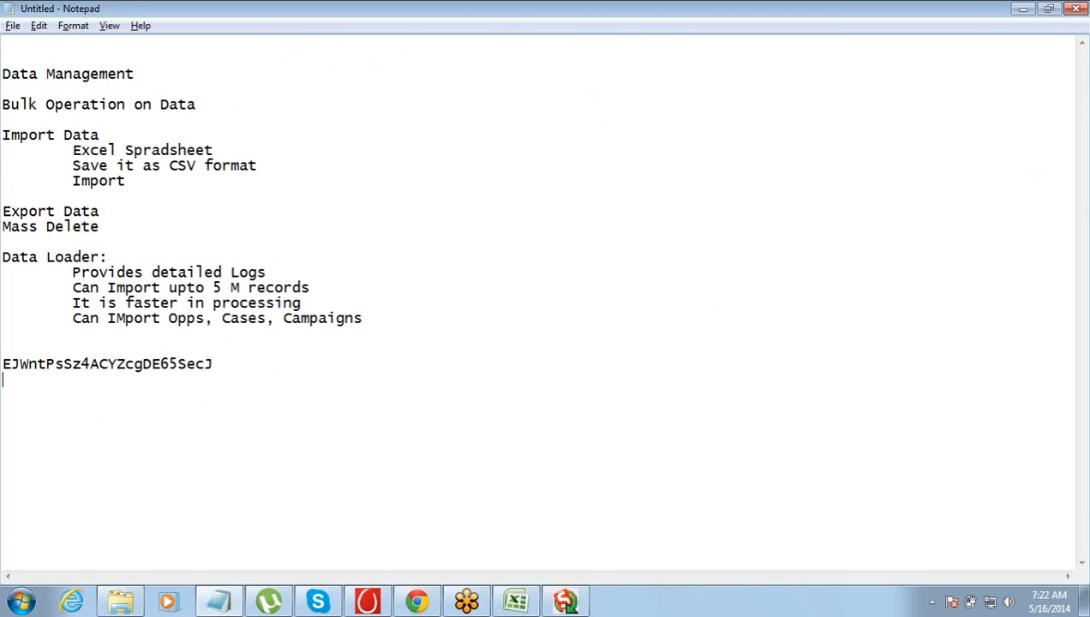
Copy the security token, switch to Data Loader, append the token to the account password and log in.
double_click(164, 367)
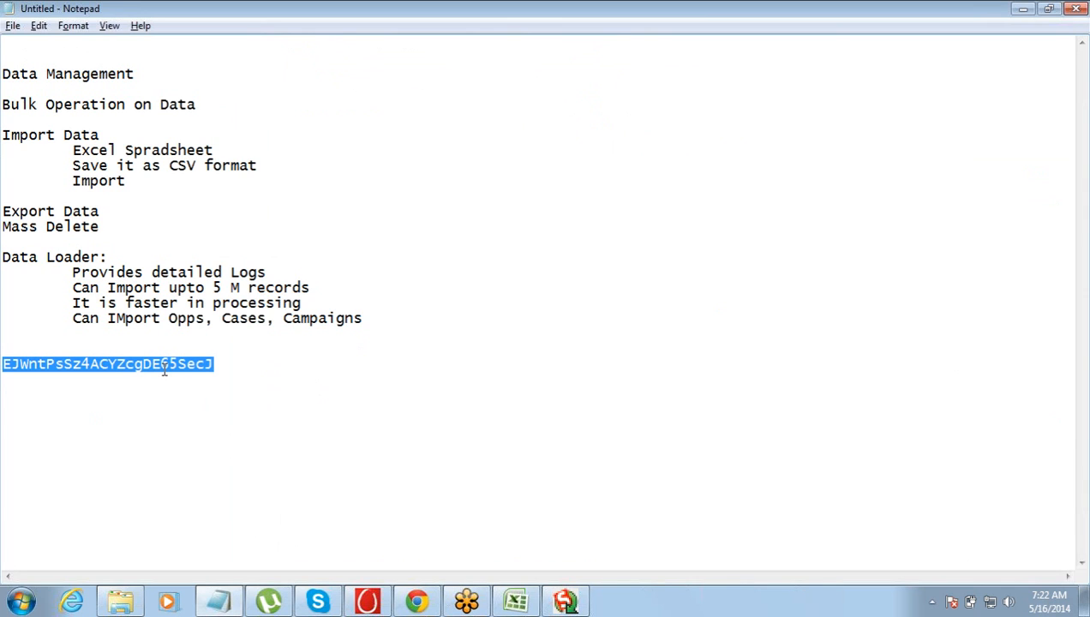
key(alt+Tab)
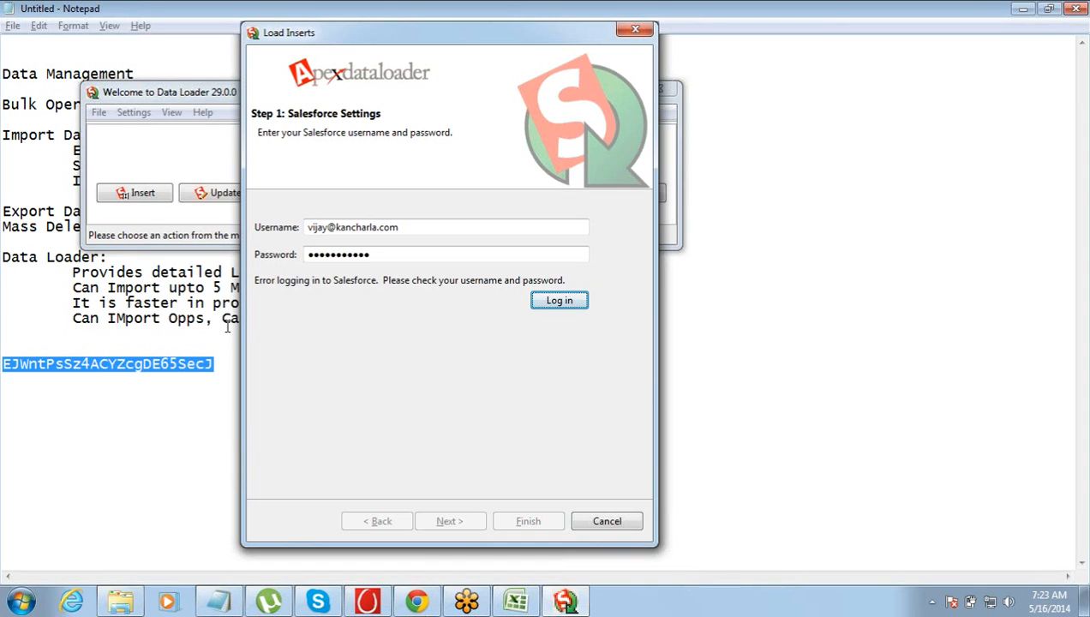
click(158, 363)
double_click(157, 364)
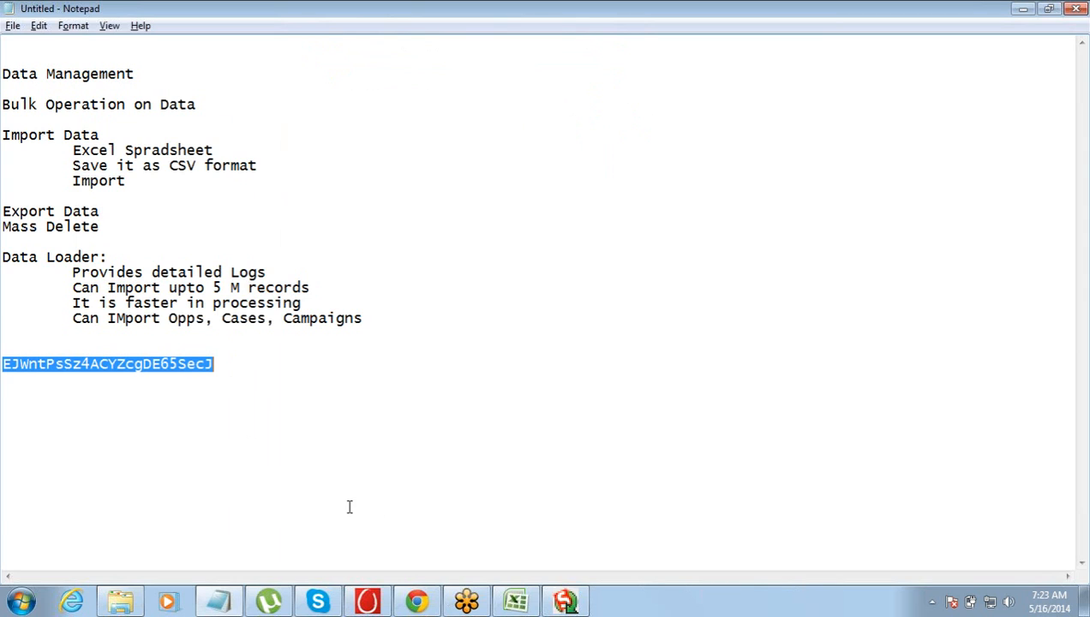
click(549, 599)
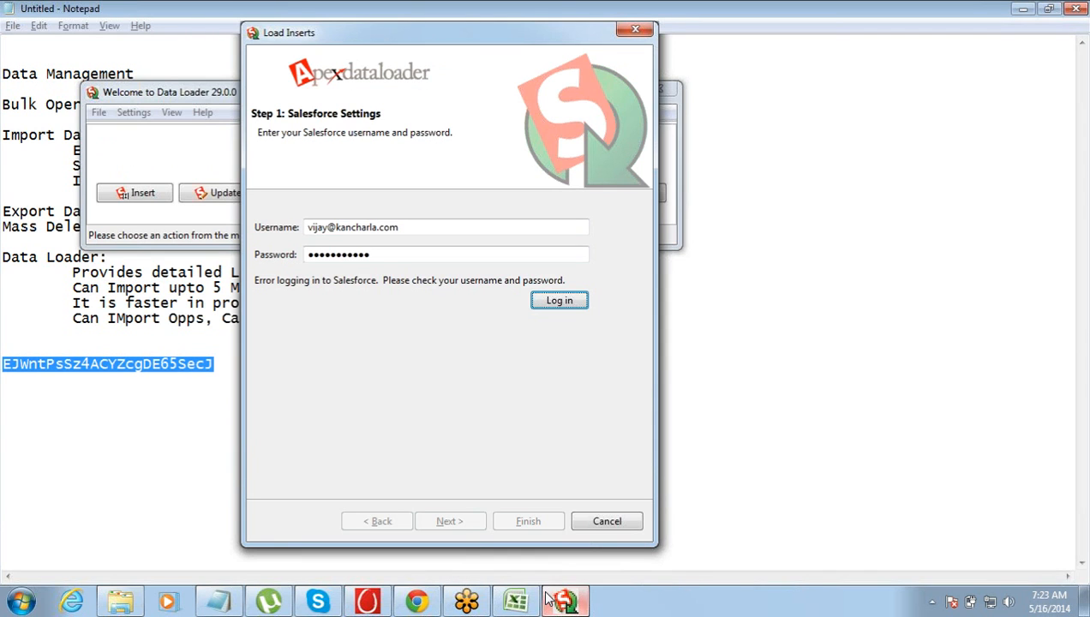
click(468, 254)
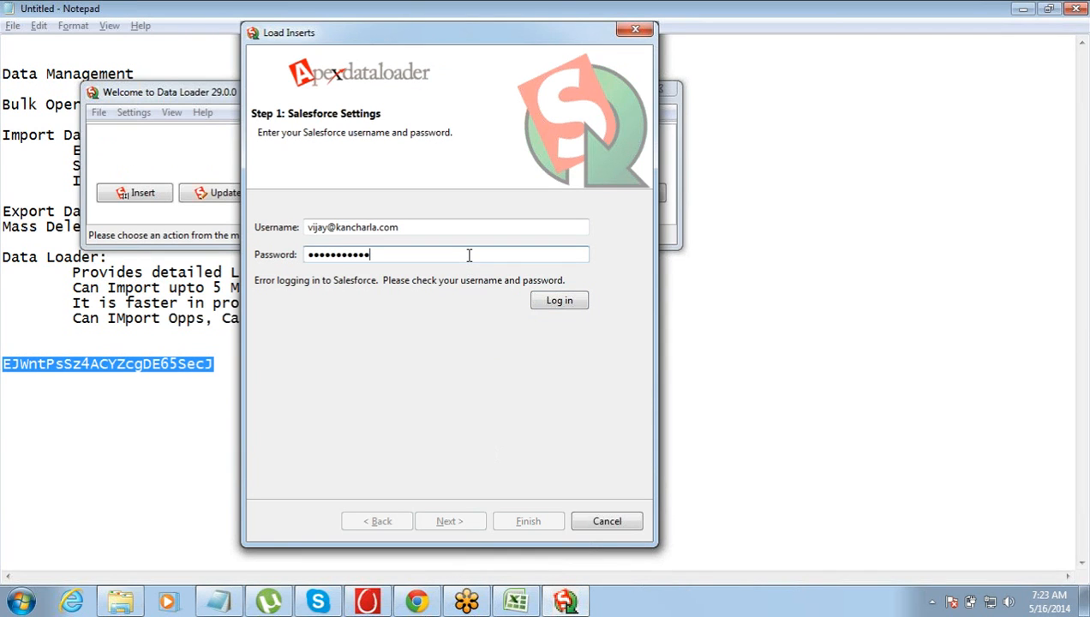
key(ctrl+v)
click(560, 300)
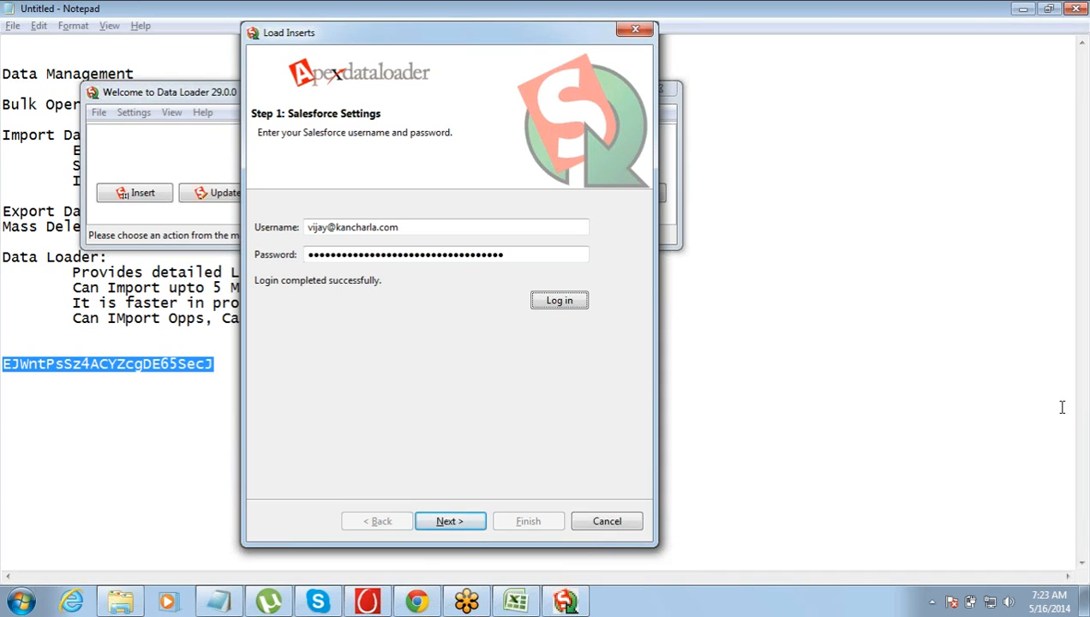
Continue to the data object selection and choose Account (Account) as the Salesforce object.
click(1079, 379)
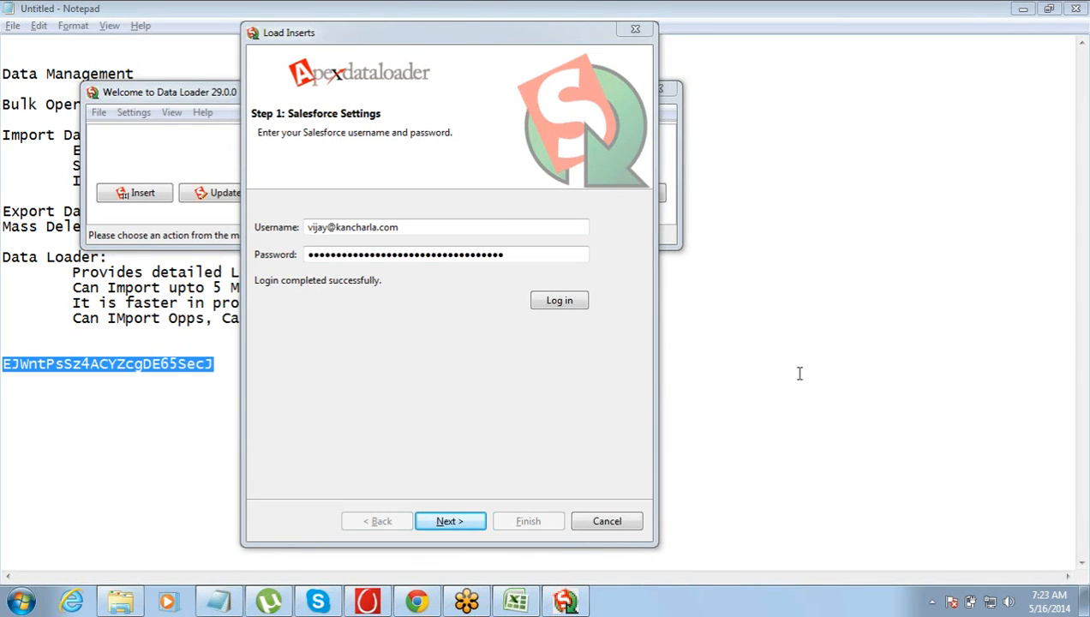
click(528, 401)
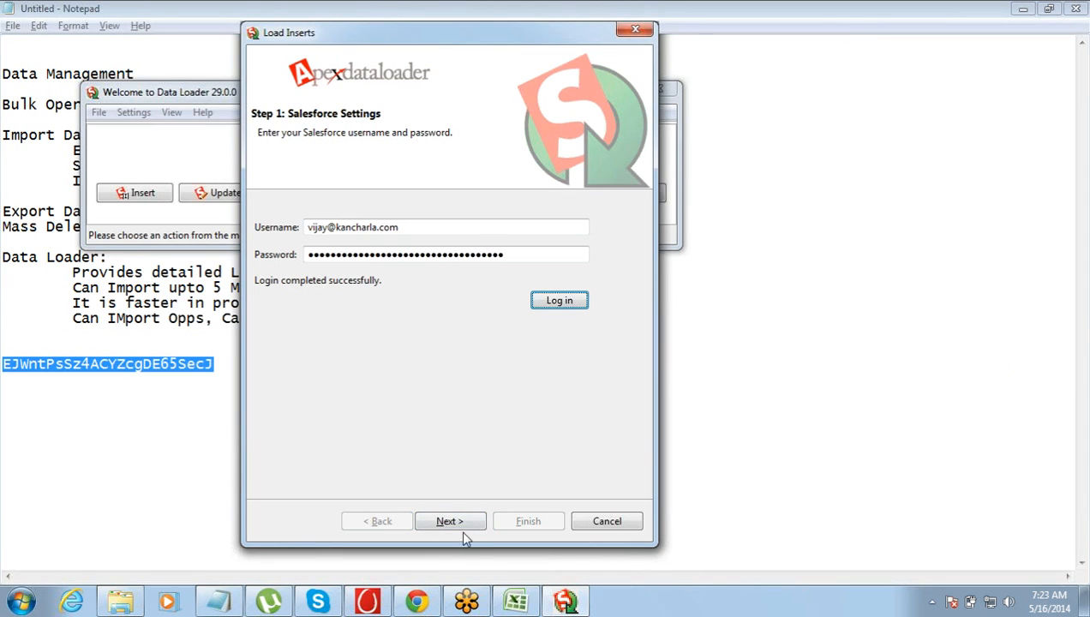
click(462, 524)
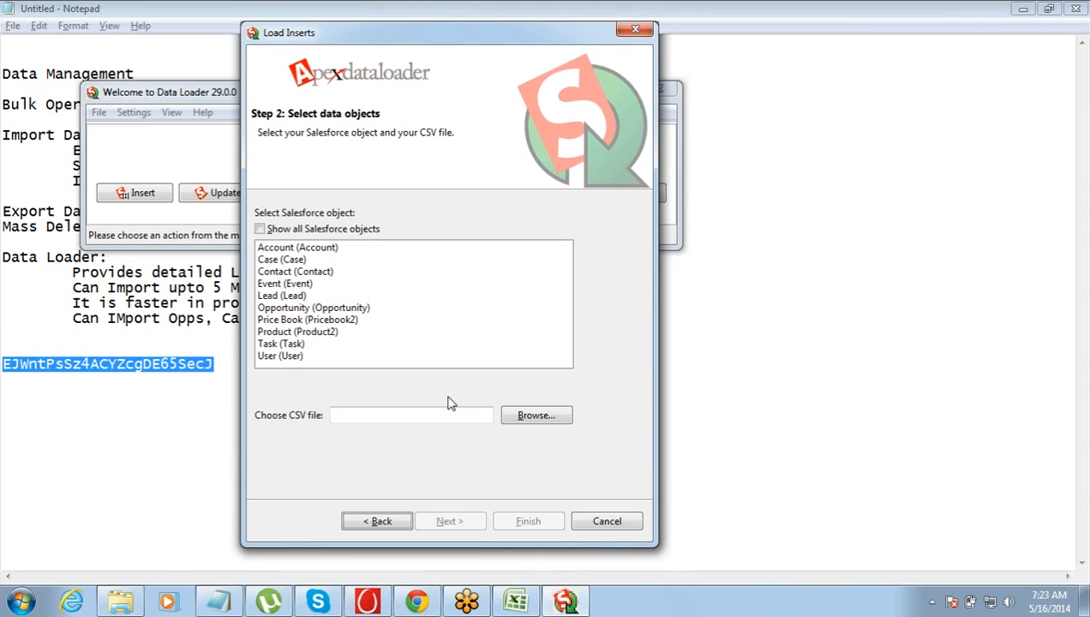
click(383, 249)
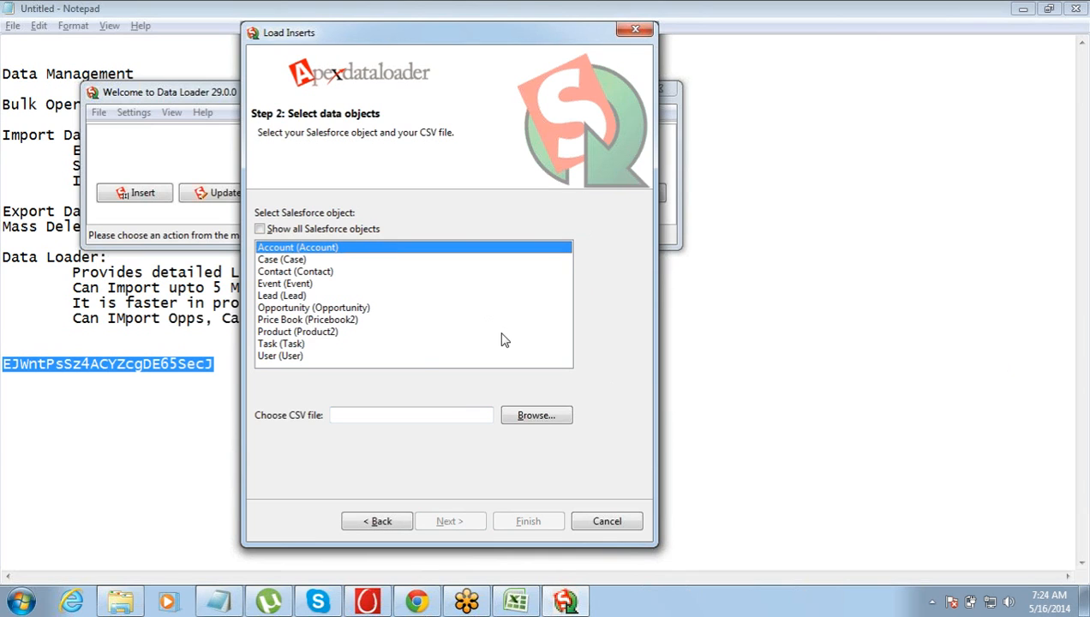
Choose the Import_File CSV from the Desktop as the source and proceed to the field mapping.
click(528, 419)
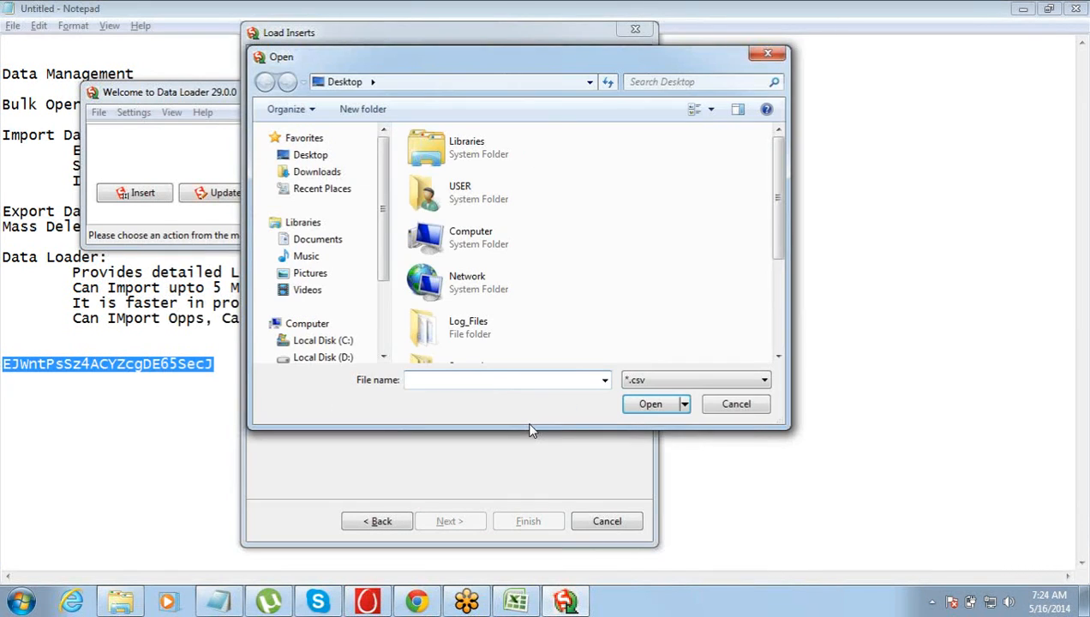
click(334, 161)
click(457, 197)
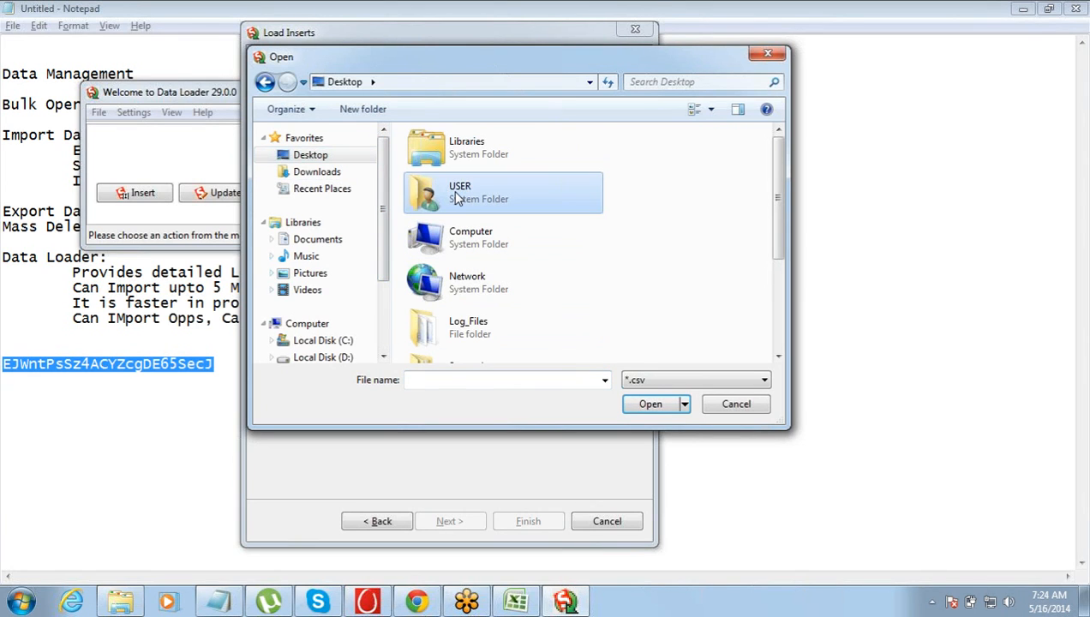
key(i)
key(Return)
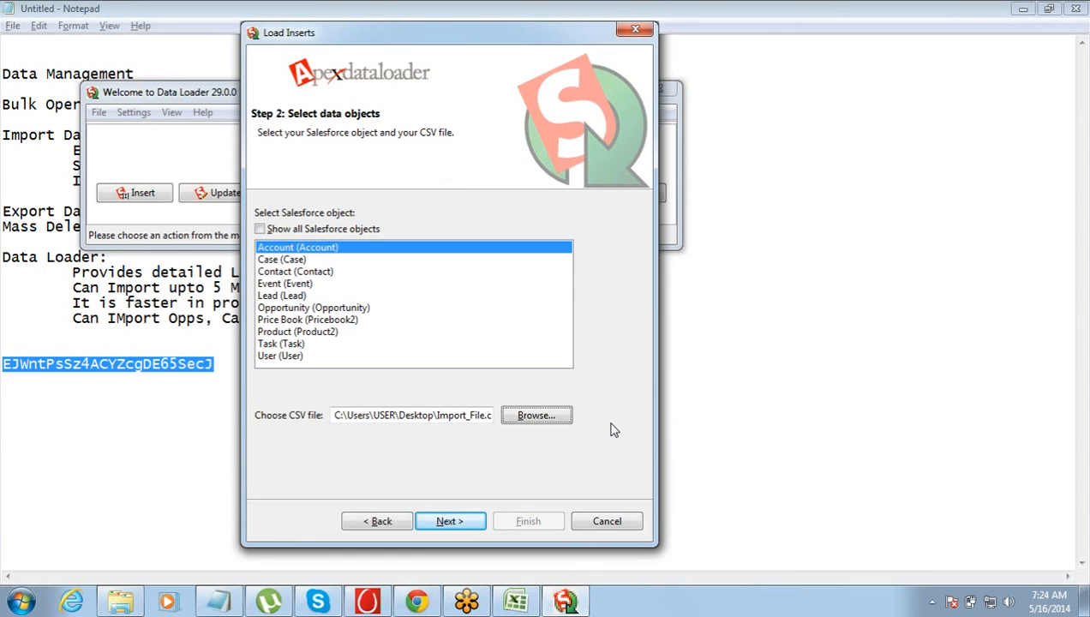
click(458, 527)
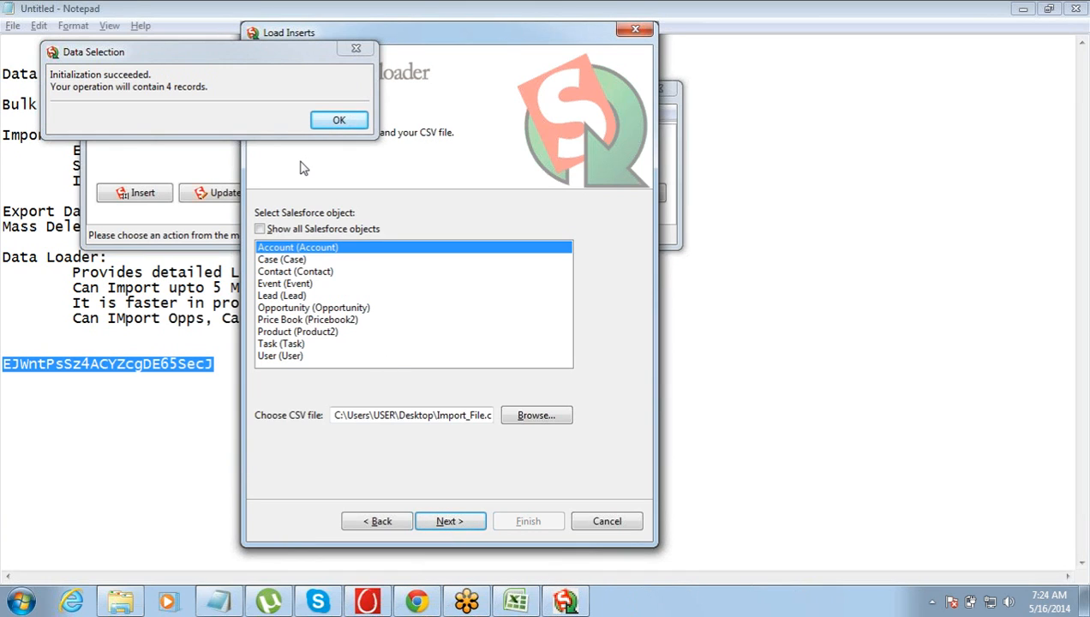
click(320, 120)
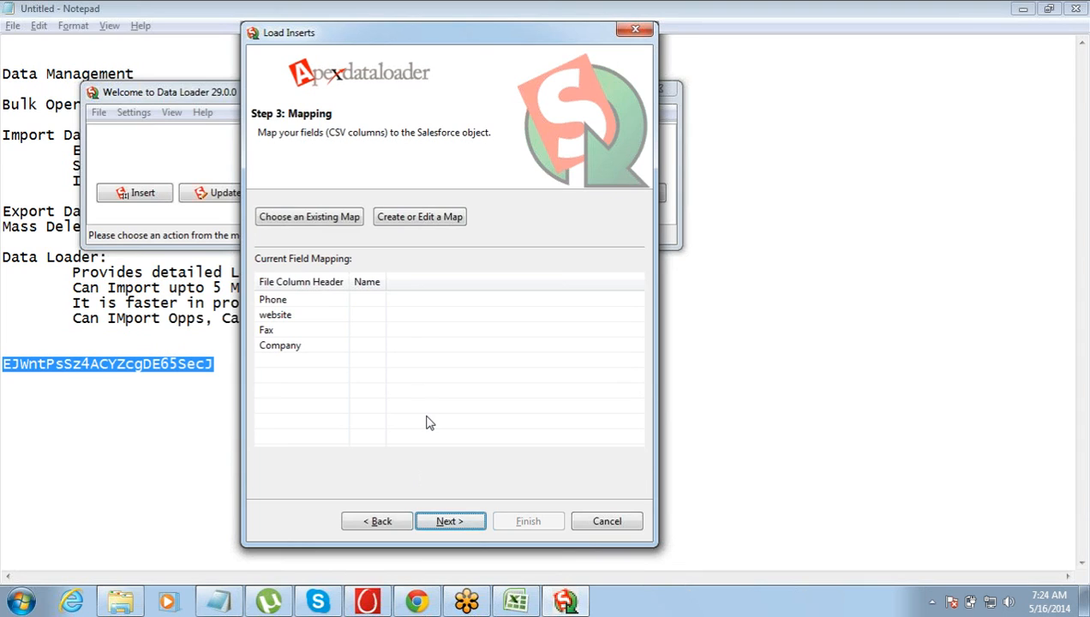
Start a new field map and auto-match the Salesforce fields to the CSV columns.
click(399, 221)
drag(347, 84, 517, 48)
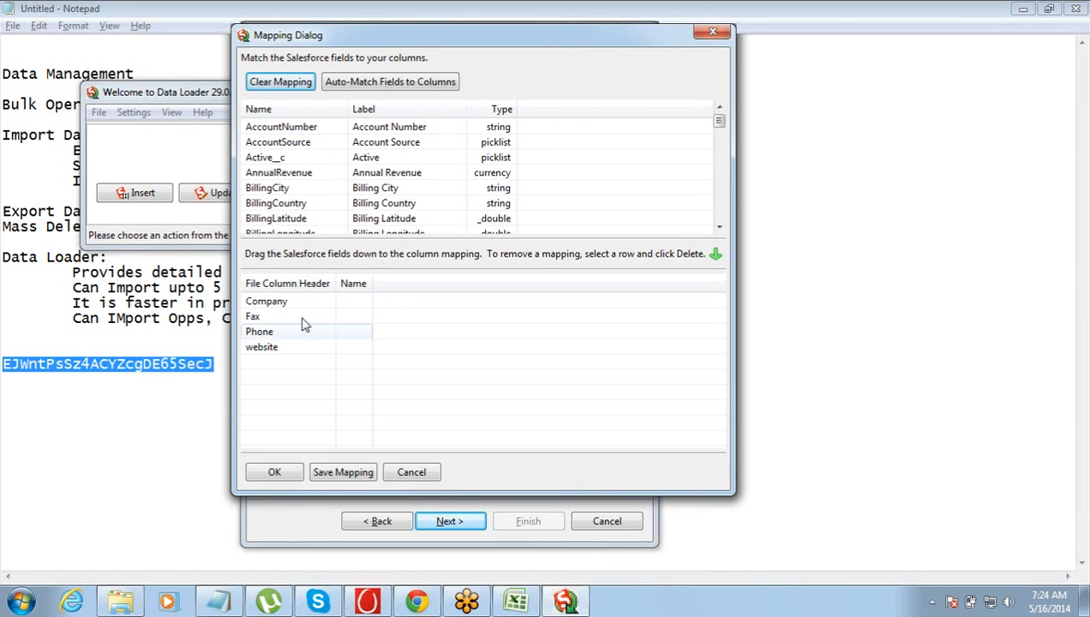
click(399, 81)
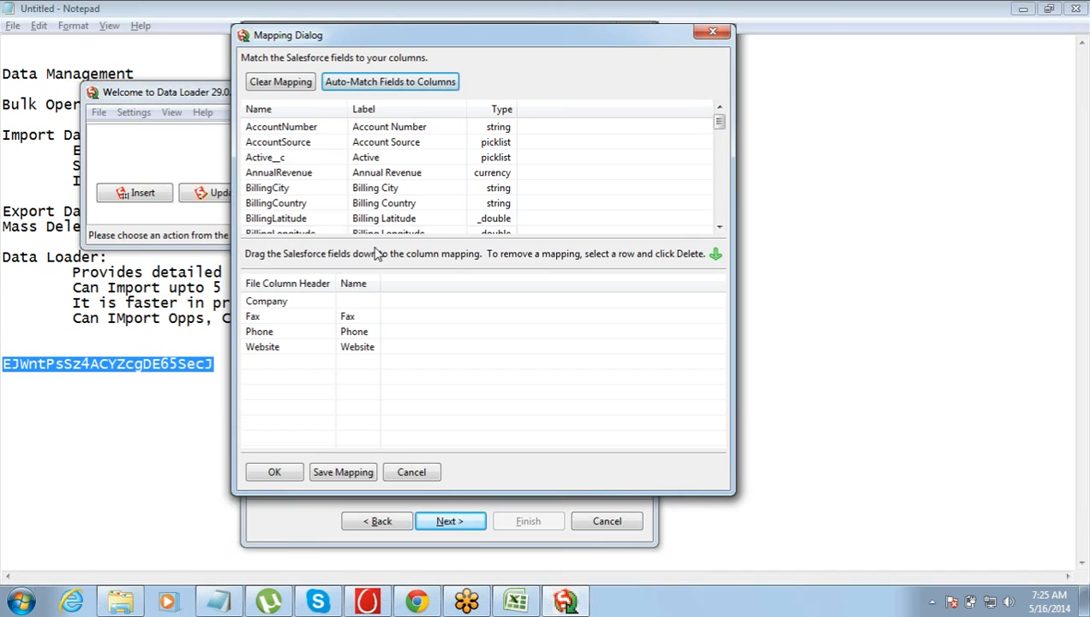
Map the Account Name field to the Company column, accept the mapping and proceed to the finish step.
click(414, 187)
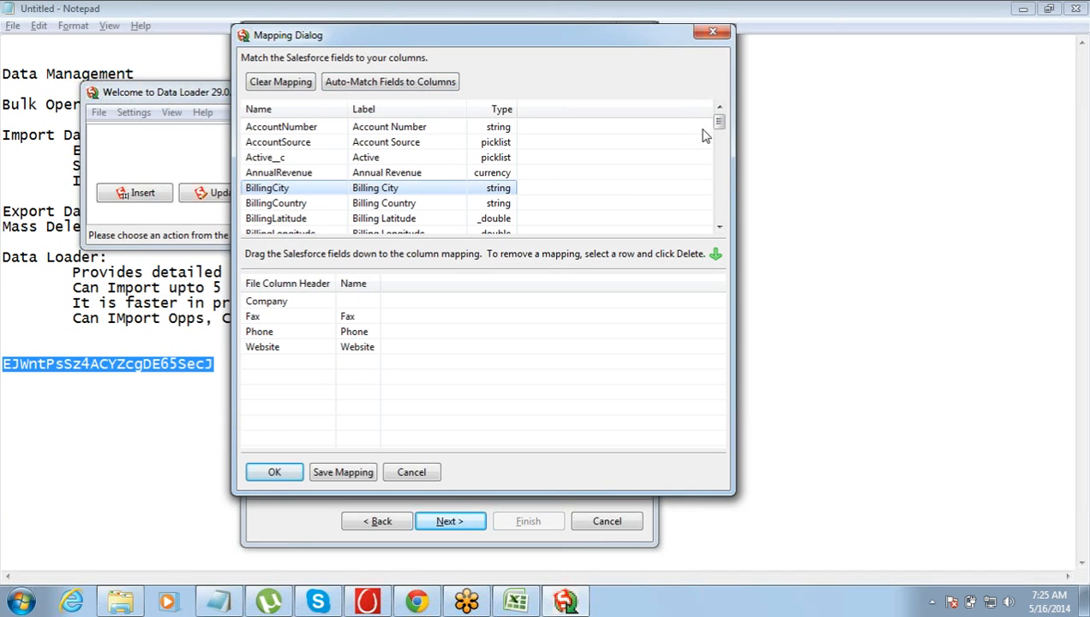
drag(720, 124, 722, 167)
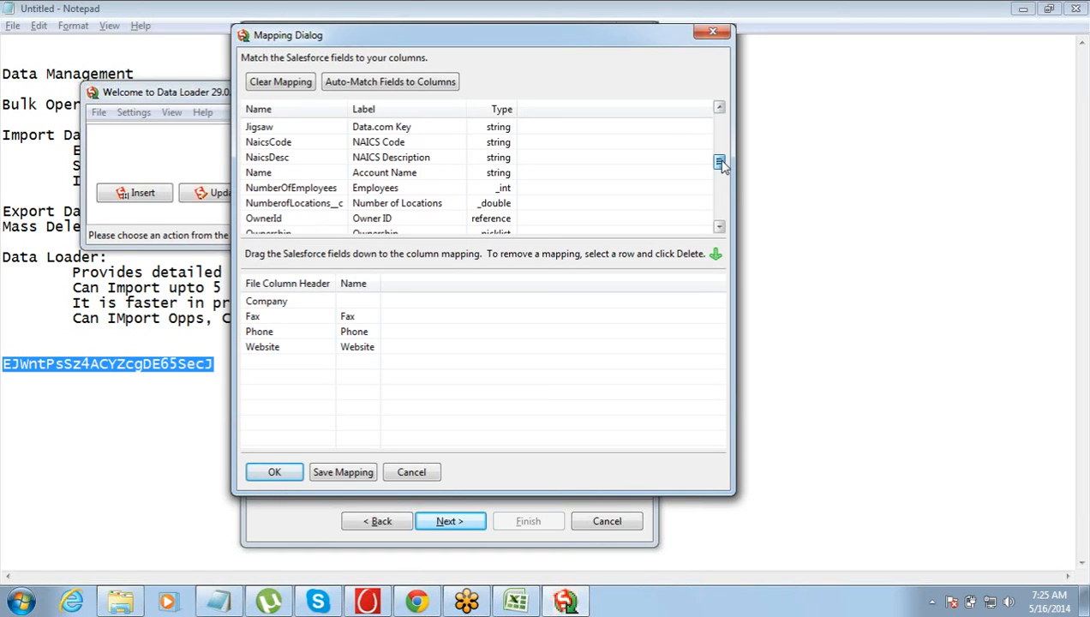
click(403, 174)
drag(403, 174, 353, 309)
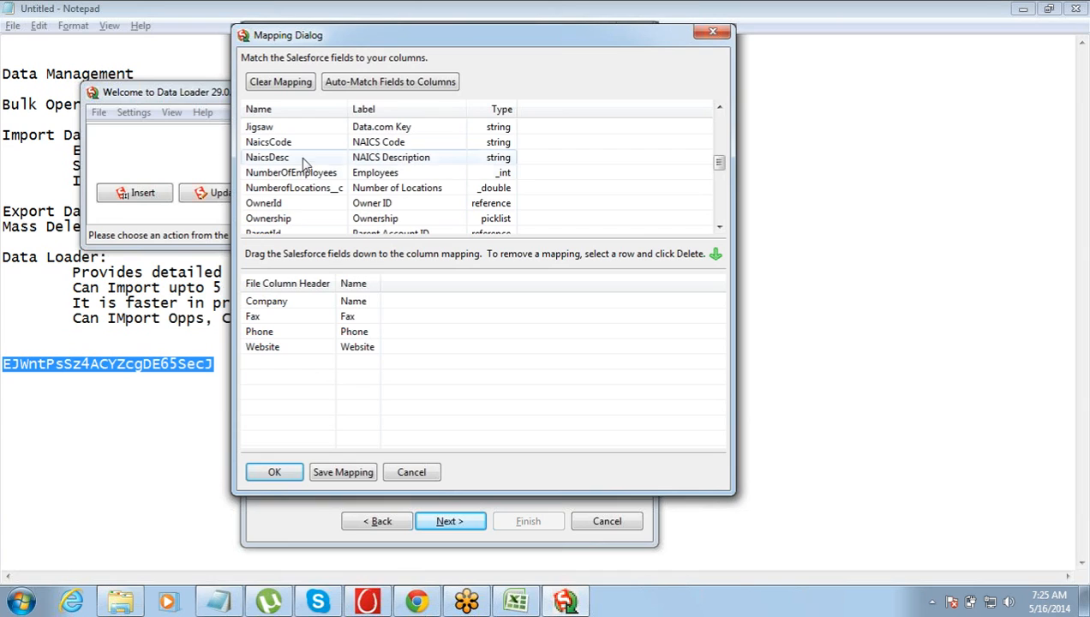
click(264, 479)
click(445, 524)
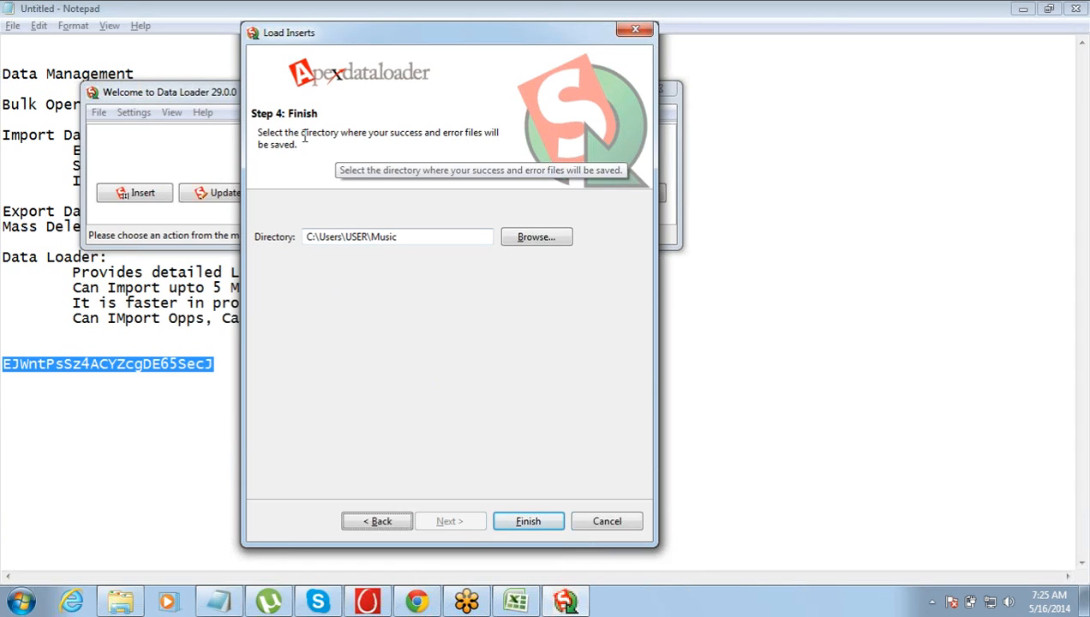
Set the success and error file directory to the Desktop's Log_Files folder and run the insert of the new records.
drag(299, 133, 331, 135)
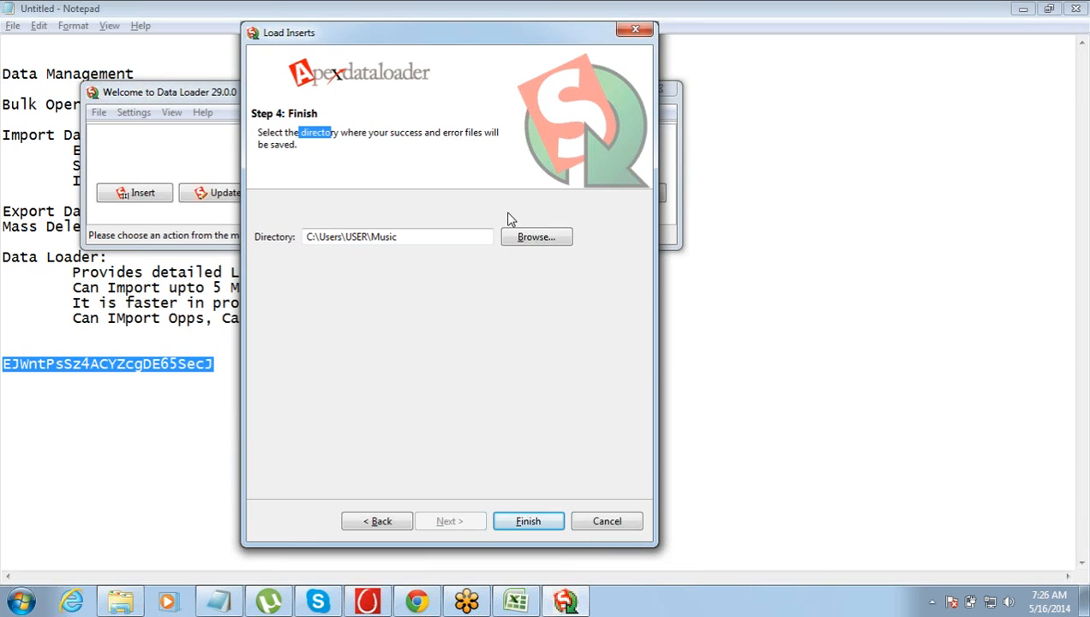
click(511, 237)
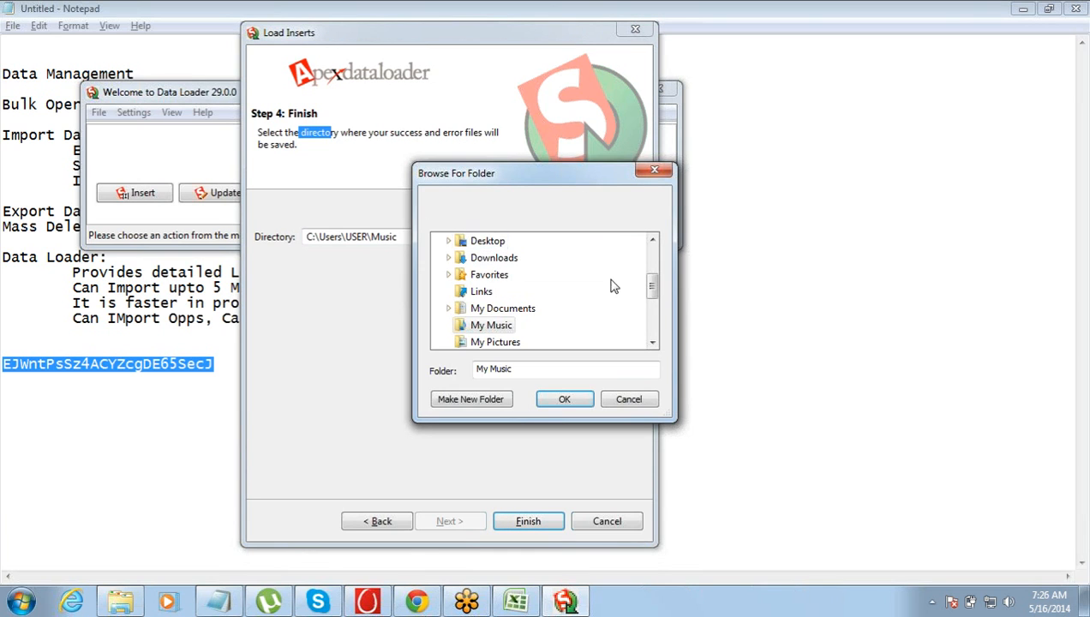
scroll(651, 276, up, 2)
drag(652, 269, 656, 341)
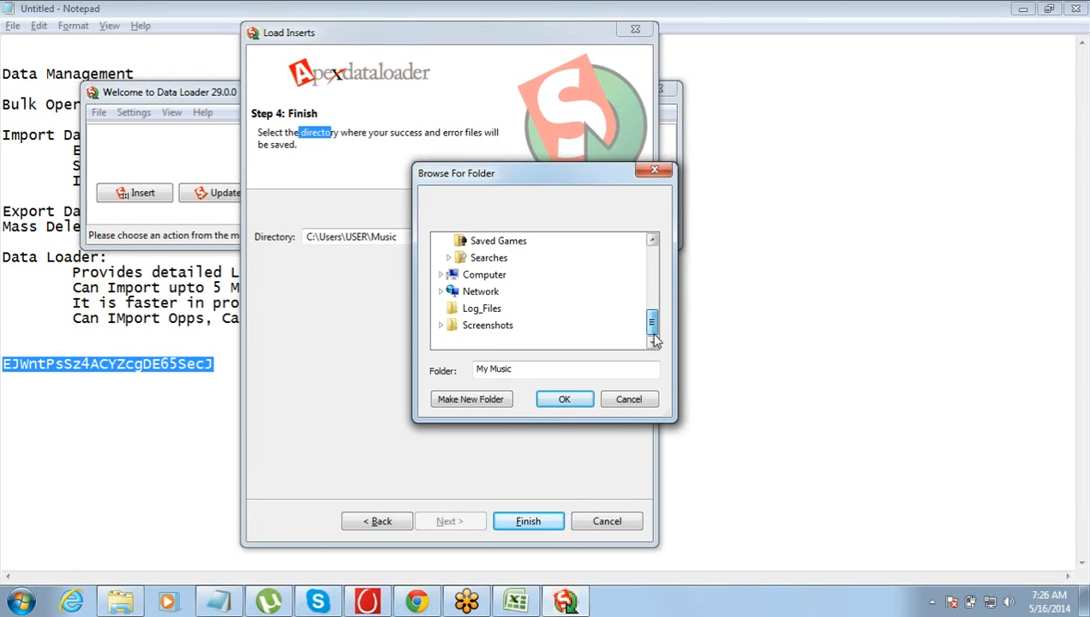
click(477, 310)
click(564, 399)
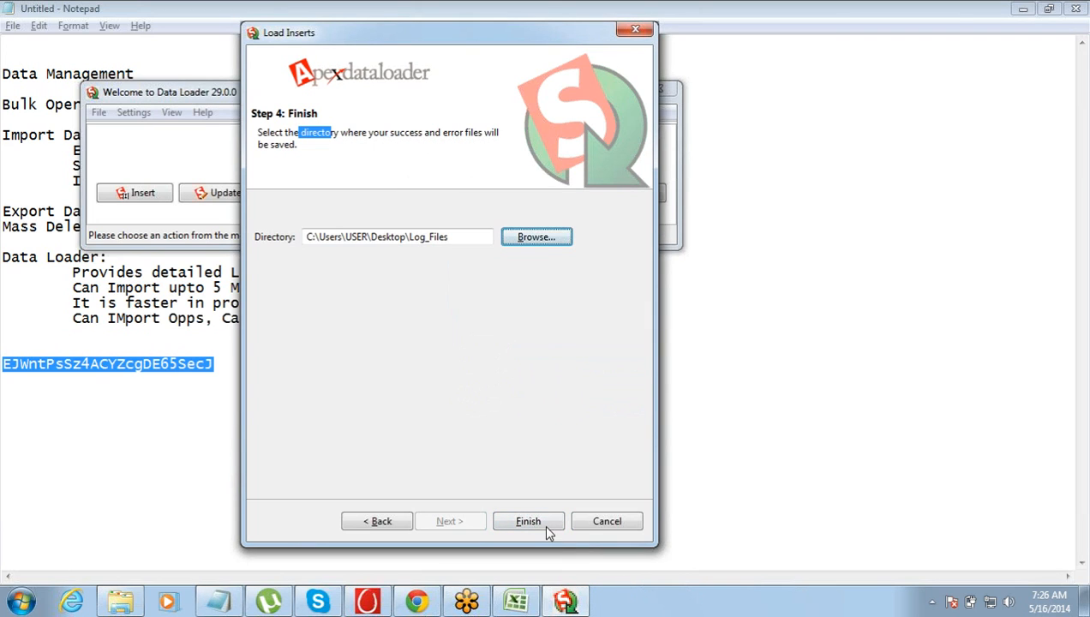
click(547, 528)
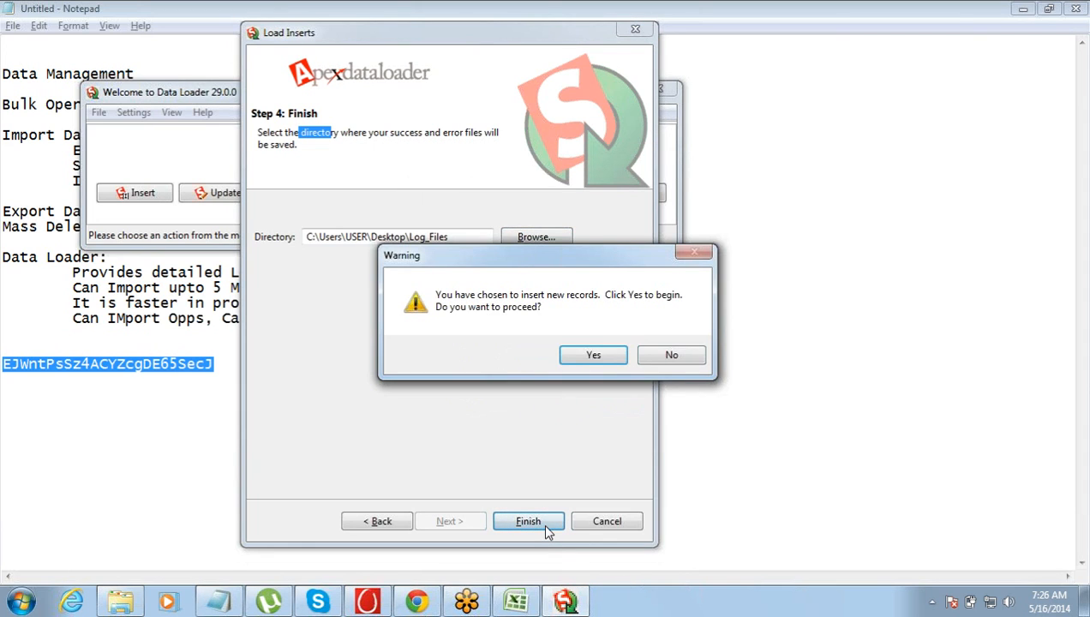
click(566, 355)
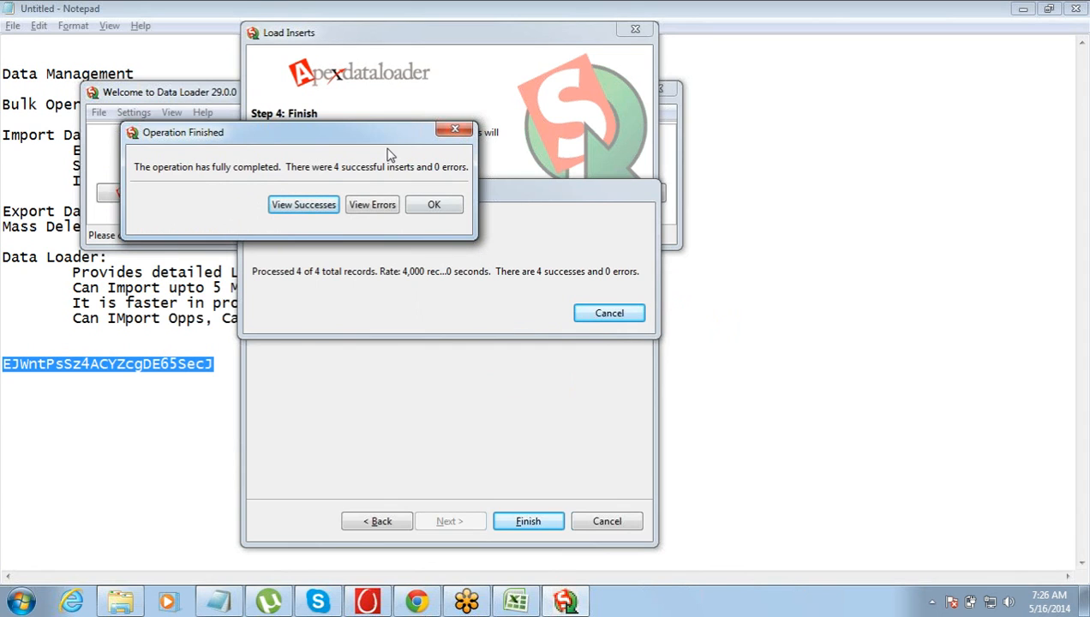
View the success records and the error records of the finished insert, closing each viewer.
drag(389, 139, 614, 231)
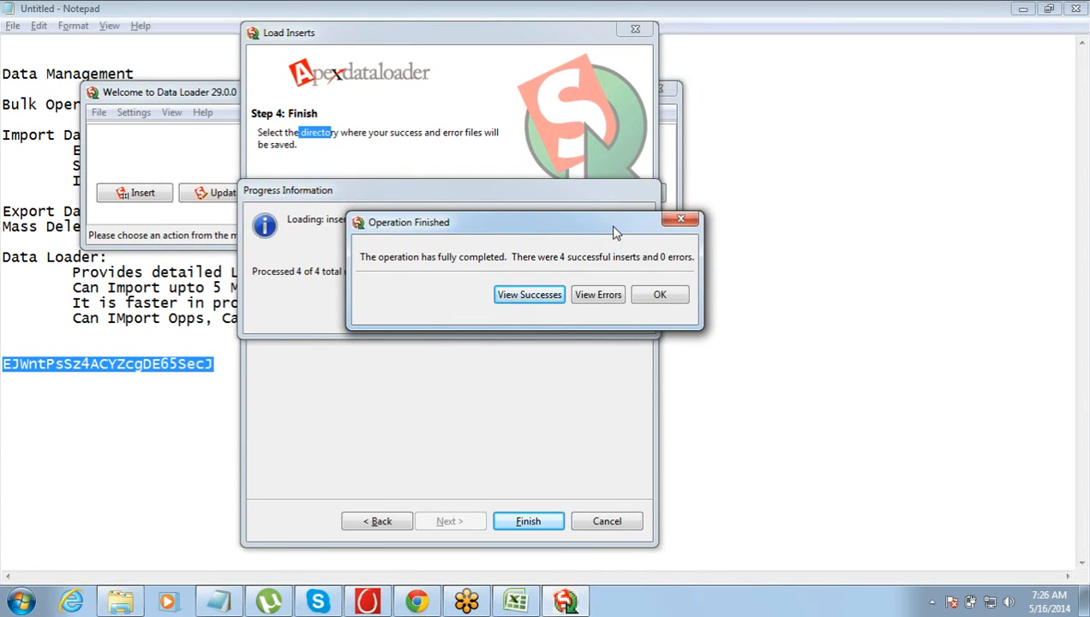
click(547, 298)
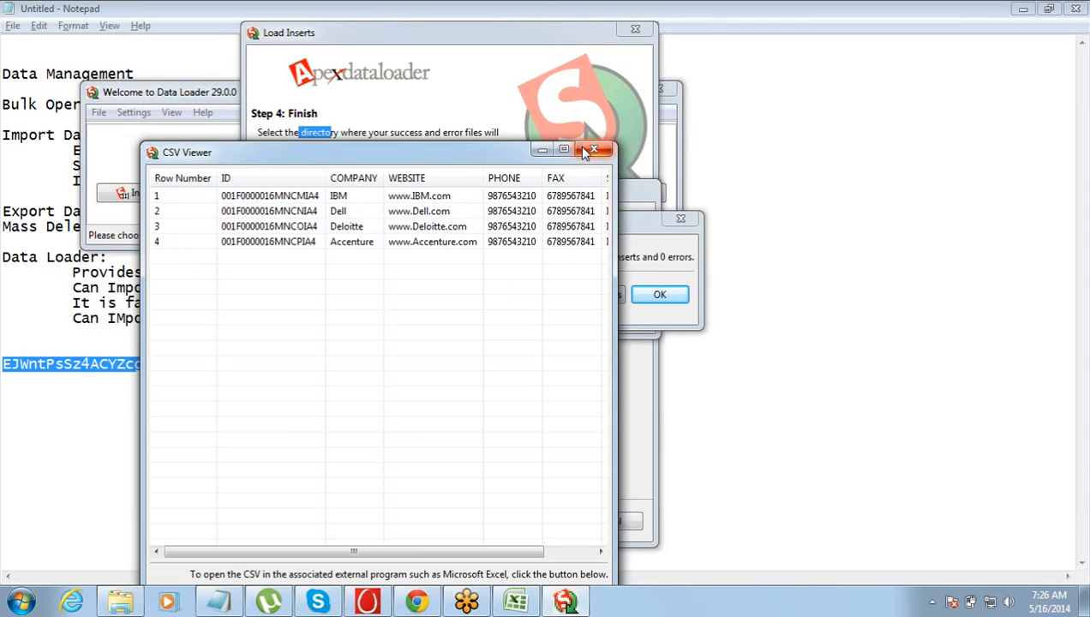
click(581, 149)
click(581, 296)
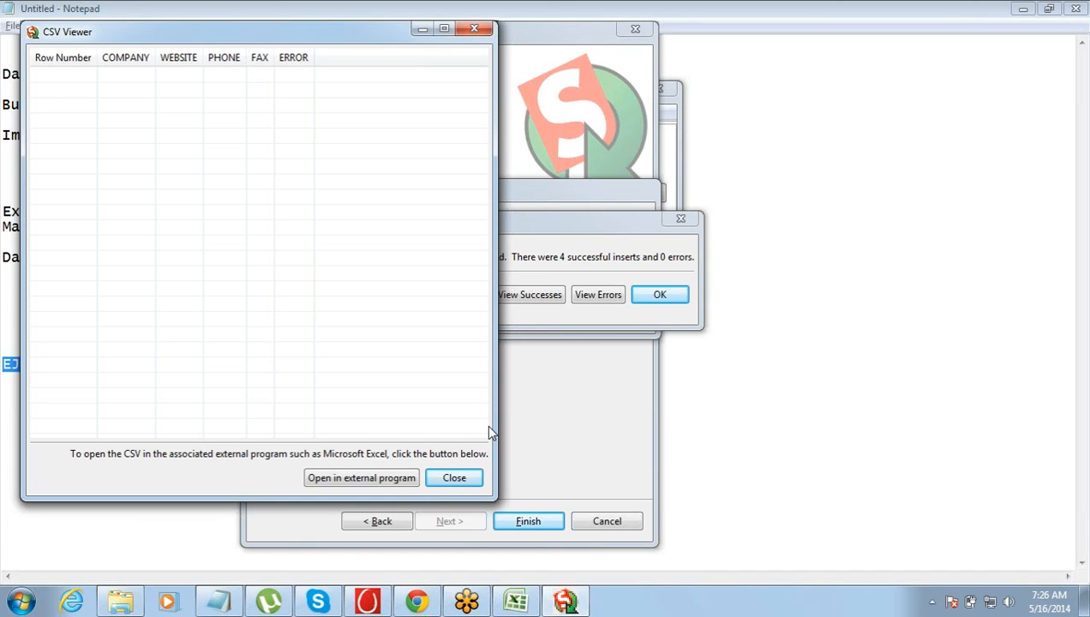
click(454, 477)
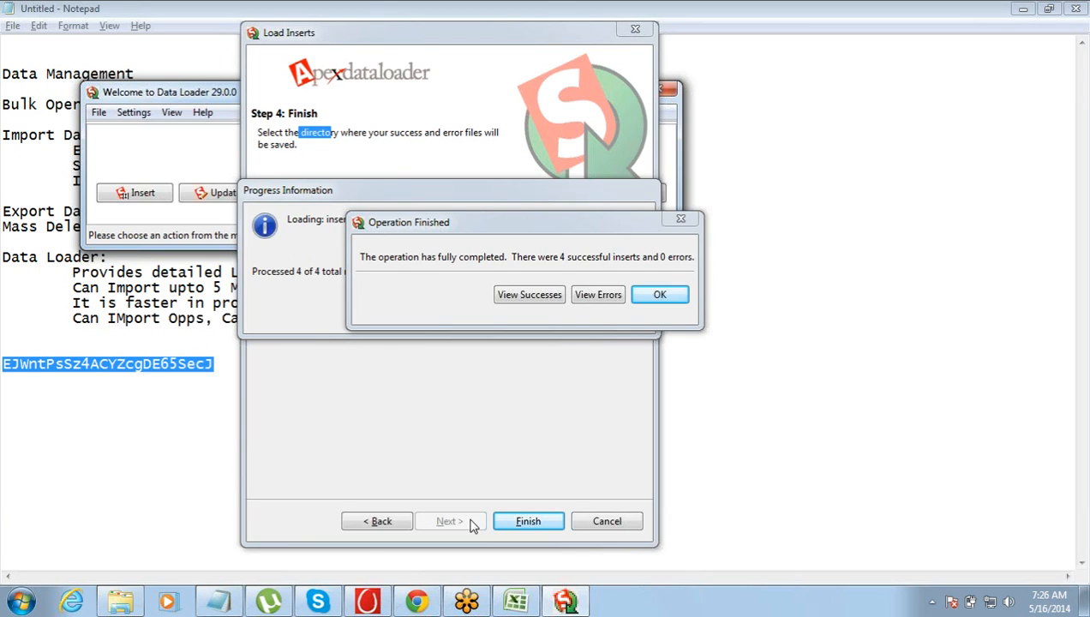
Switch to the Data Management notes in Notepad.
click(215, 605)
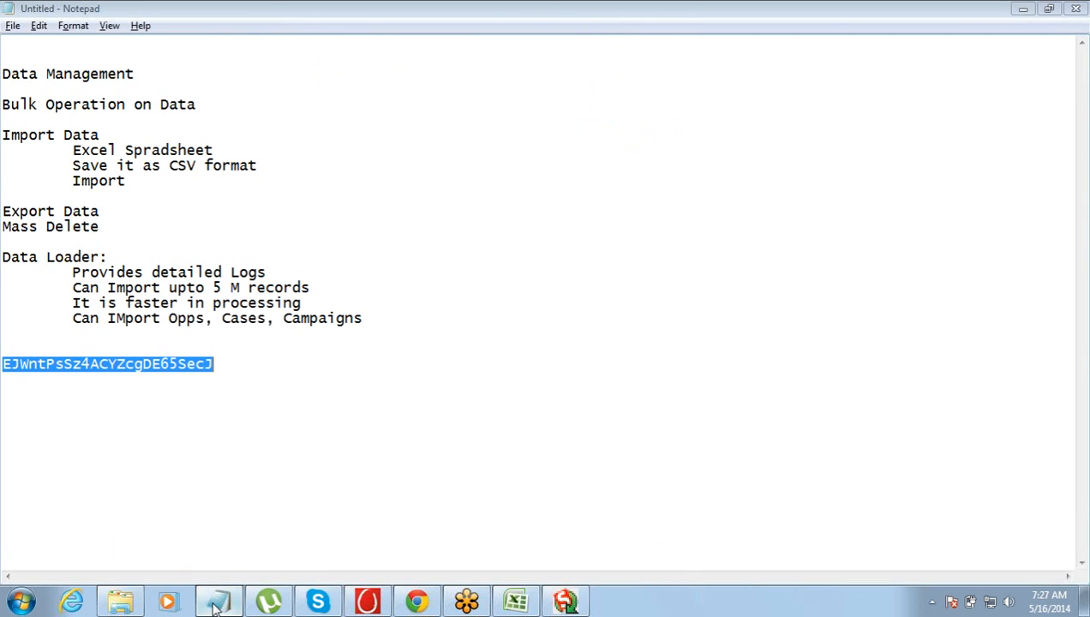